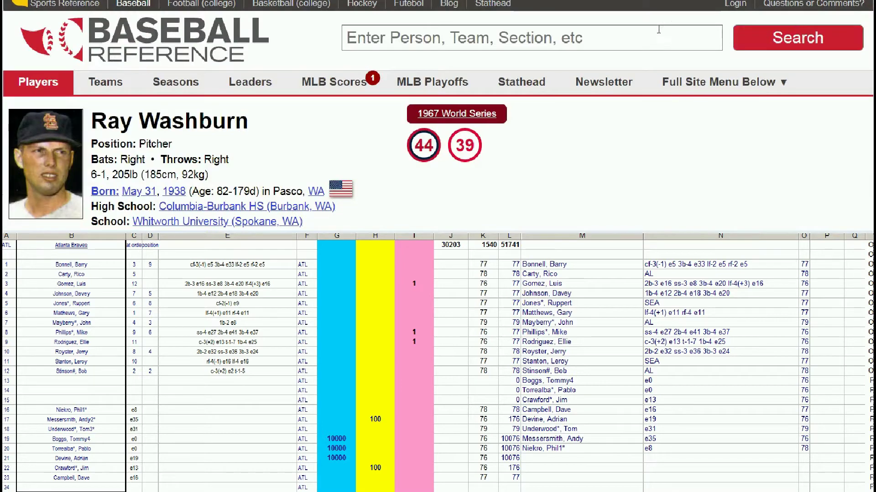
# Search Baseball Reference for "luis gomez" and open Luis Gomez's player page
pyautogui.write('gomez')
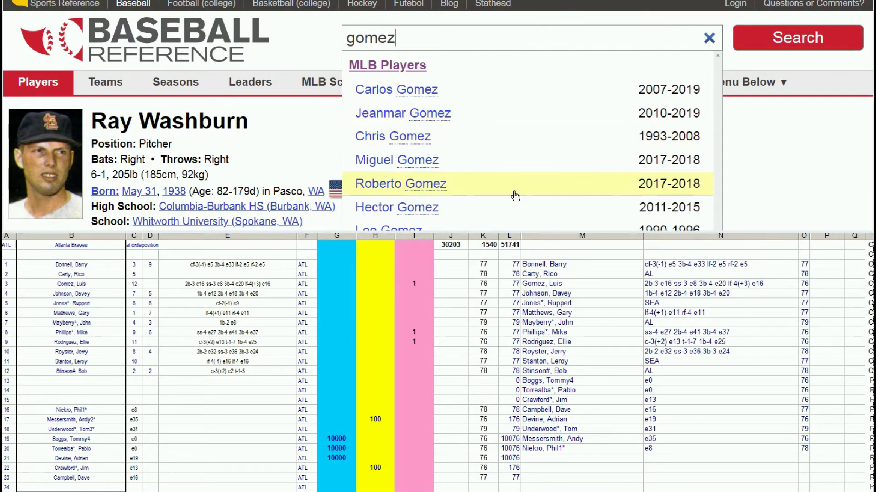
pyautogui.scroll(-3, 488, 192)
pyautogui.scroll(3, 448, 181)
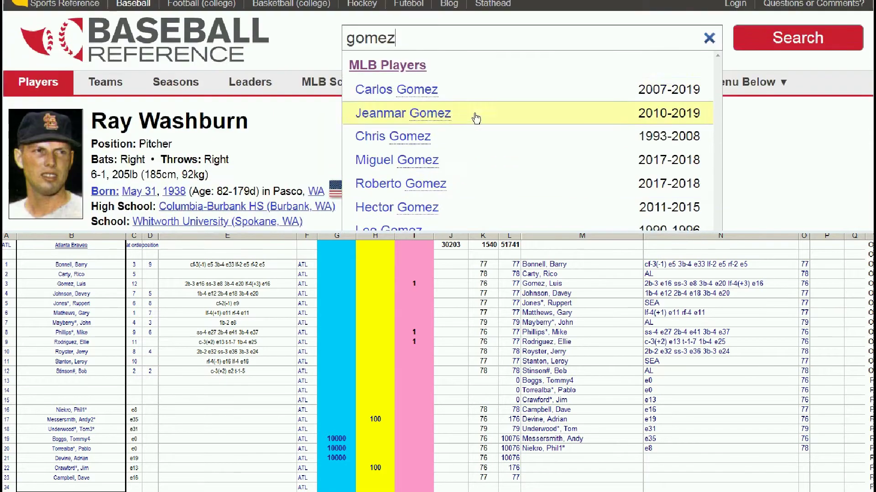
pyautogui.click(345, 38)
pyautogui.write('luis')
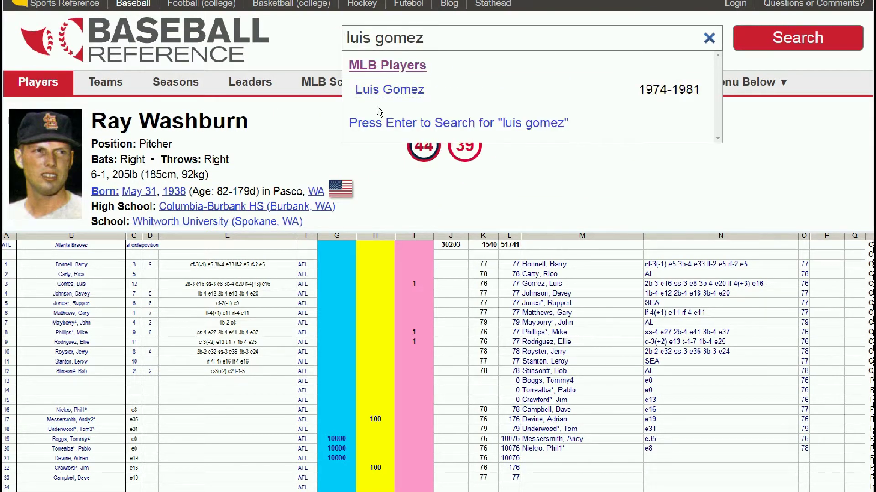
pyautogui.click(400, 92)
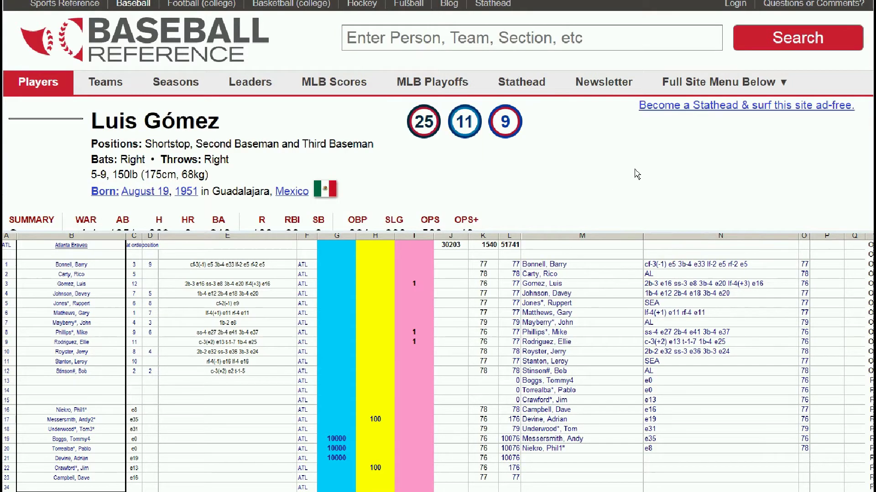
# Review Luis Gómez's yearly teams in Standard Batting, and select his pink column I cell in the Excel Atlanta Braves sheet
pyautogui.scroll(-10, 639, 173)
pyautogui.scroll(-8, 642, 173)
pyautogui.scroll(2, 109, 132)
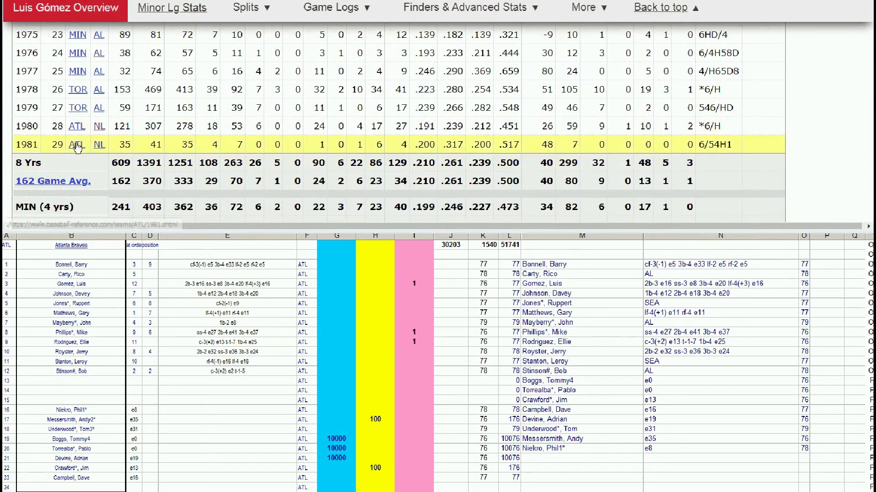
pyautogui.scroll(1, 64, 133)
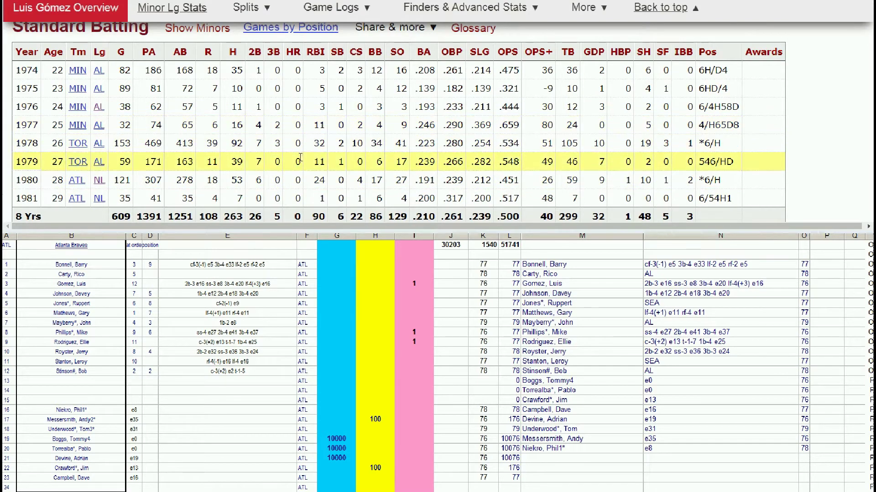
pyautogui.click(425, 283)
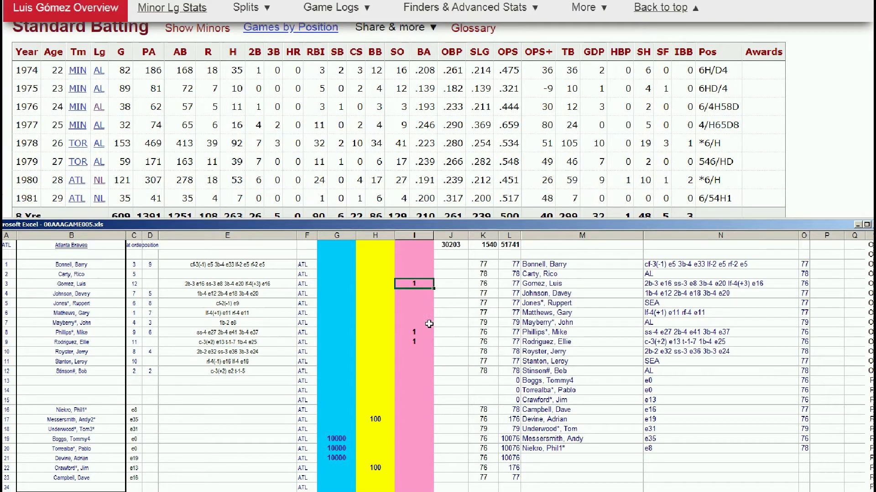
# Return to Baseball Reference, search for "mike ph" and open Mike Phillips's player page
pyautogui.moveTo(871, 48); pyautogui.dragTo(871, 14)
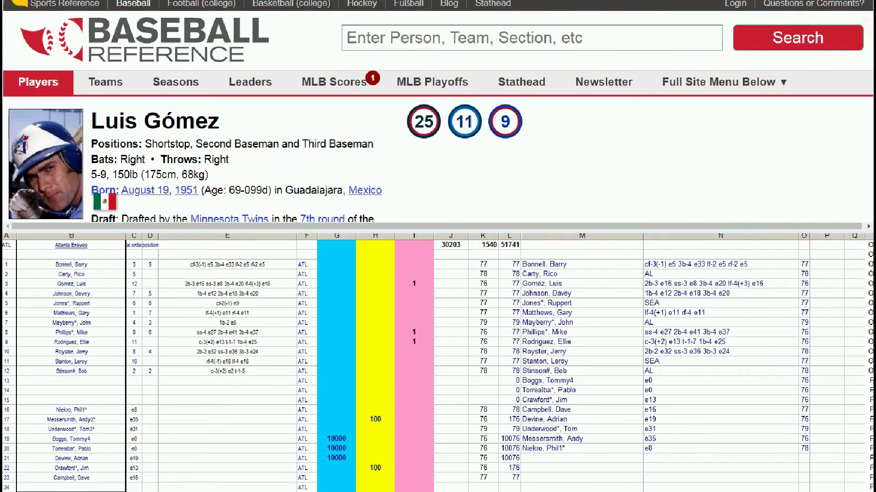
pyautogui.click(674, 41)
pyautogui.write('mike piazza')
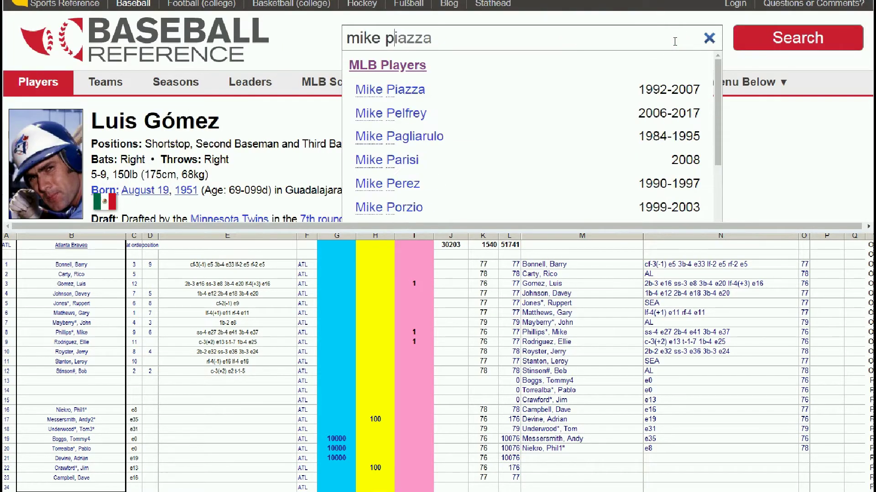
pyautogui.press('BackSpace')
pyautogui.write('hillips')
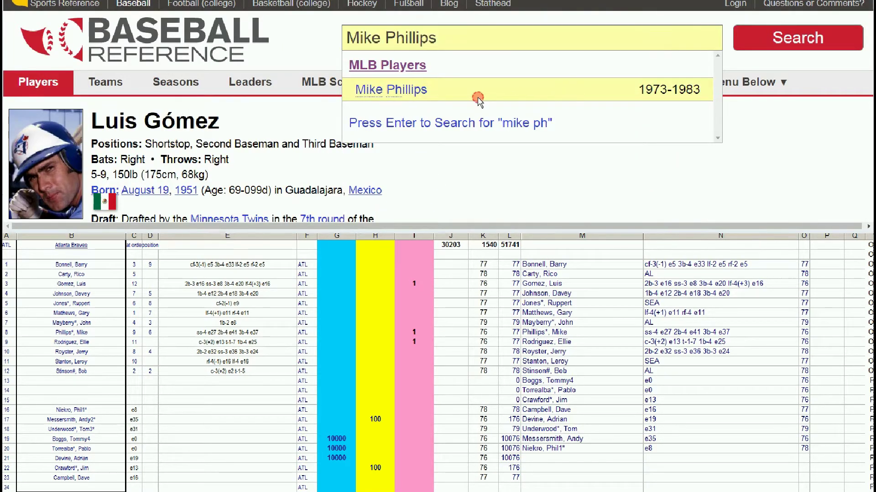
pyautogui.click(479, 93)
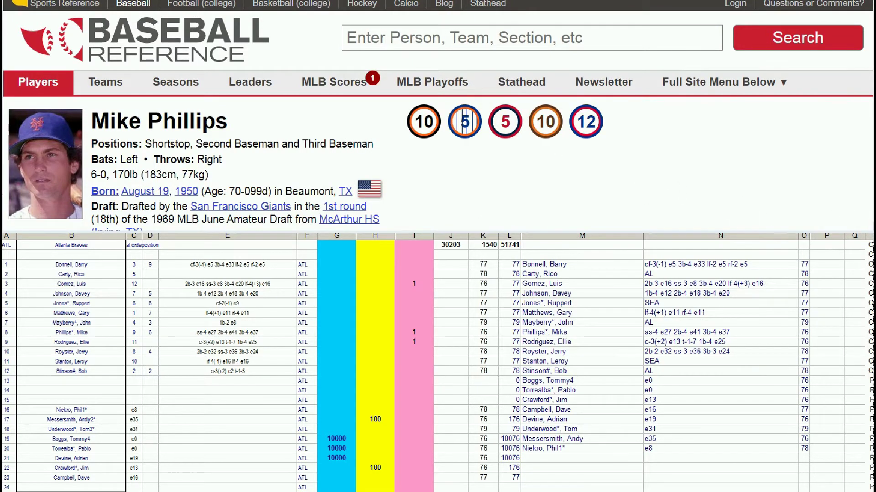
# Check Mike Phillips's season-by-season batting teams and select his pink column I cell in the Excel roster
pyautogui.scroll(-15, 437, 116)
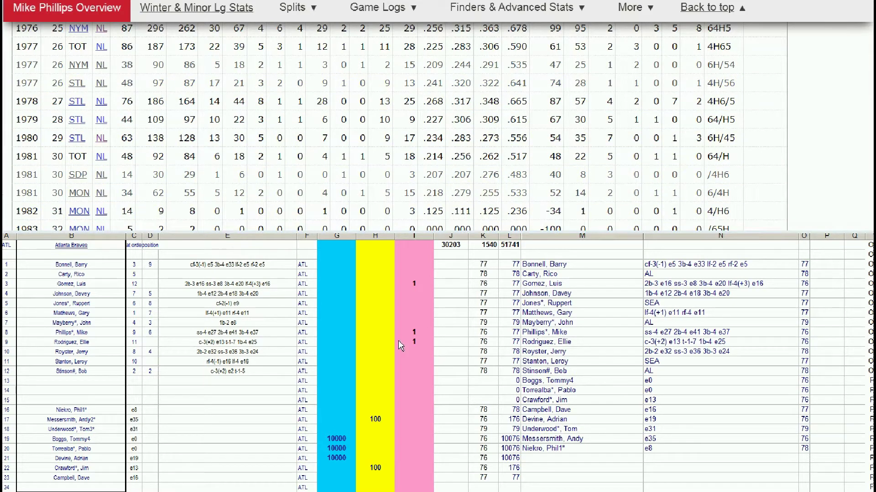
pyautogui.click(418, 335)
pyautogui.click(416, 332)
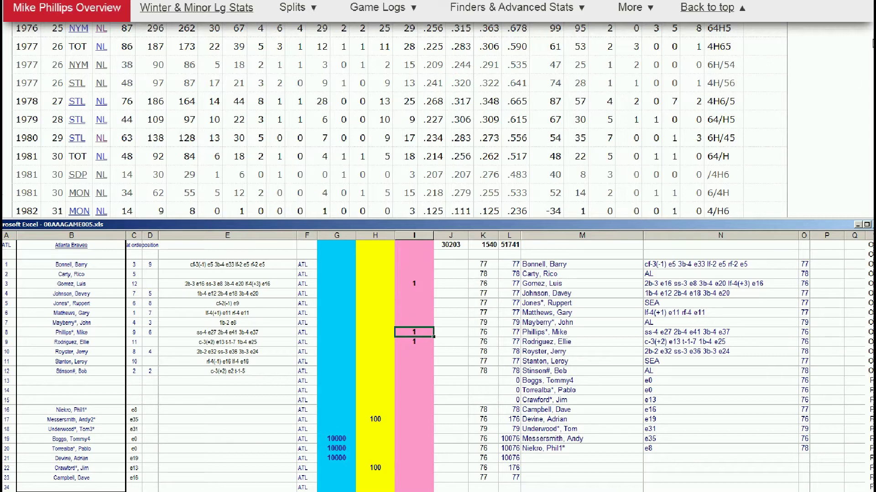
# Back on Baseball Reference, search for "ellie" and open Ellie Rodriguez's player page
pyautogui.click(629, 114)
pyautogui.scroll(10, 630, 114)
pyautogui.click(630, 42)
pyautogui.write('ellie')
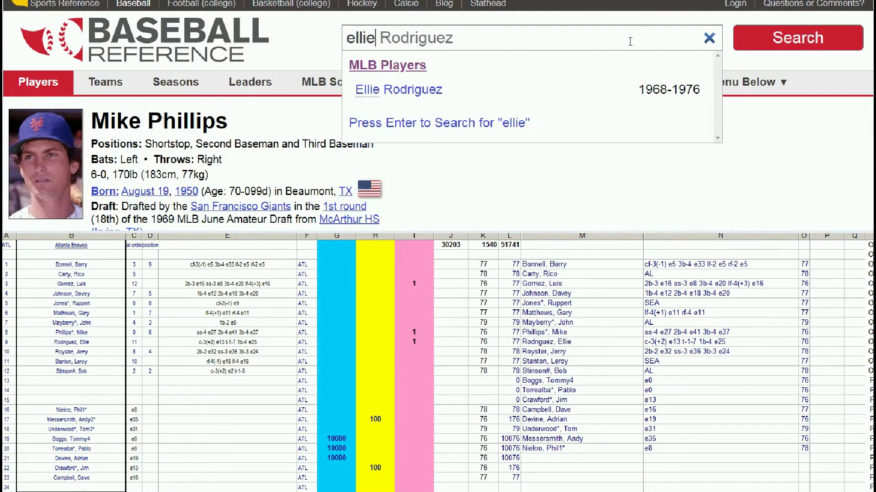
pyautogui.click(441, 93)
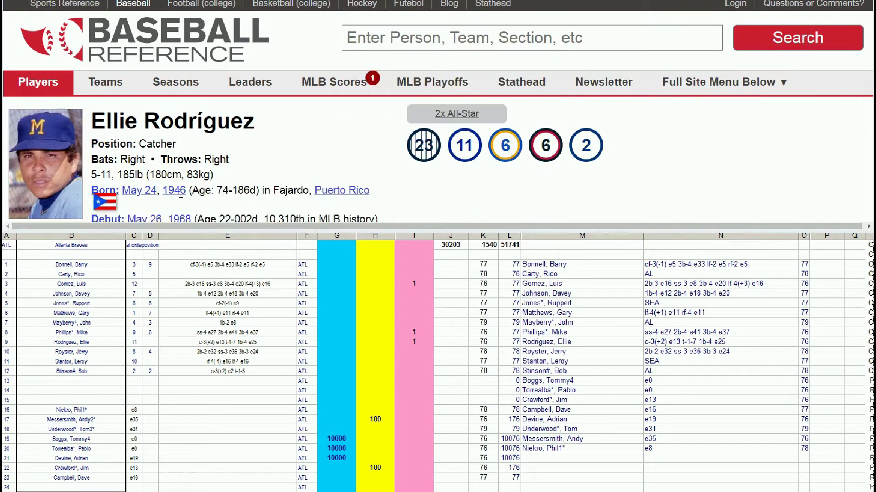
# Review Ellie Rodríguez's batting seasons through 1976 and select his pink column I cell in the Excel roster
pyautogui.scroll(-10, 587, 113)
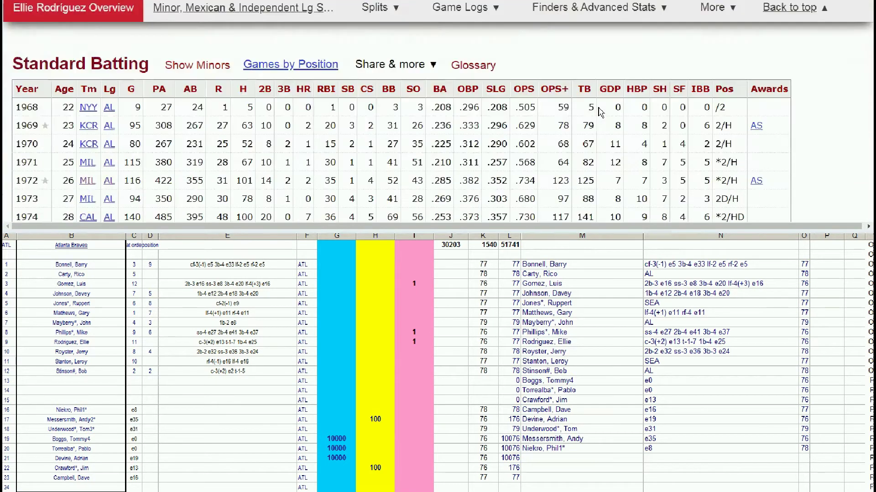
pyautogui.scroll(-3, 601, 112)
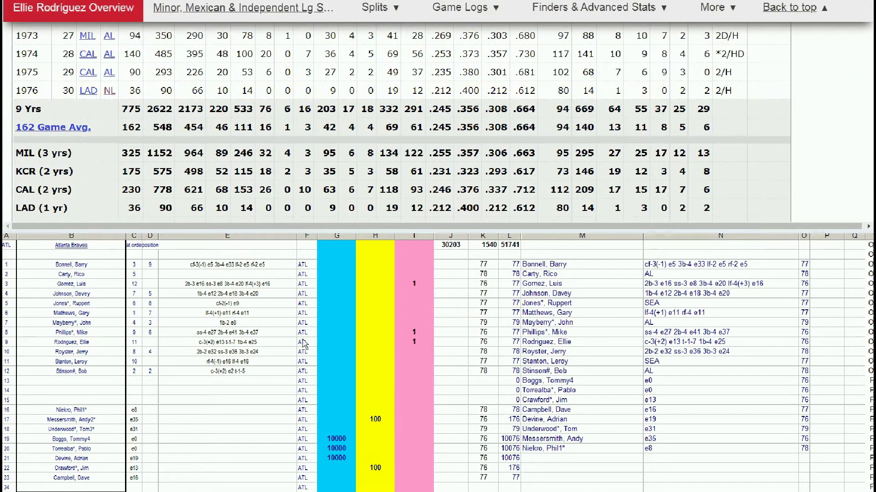
pyautogui.click(423, 343)
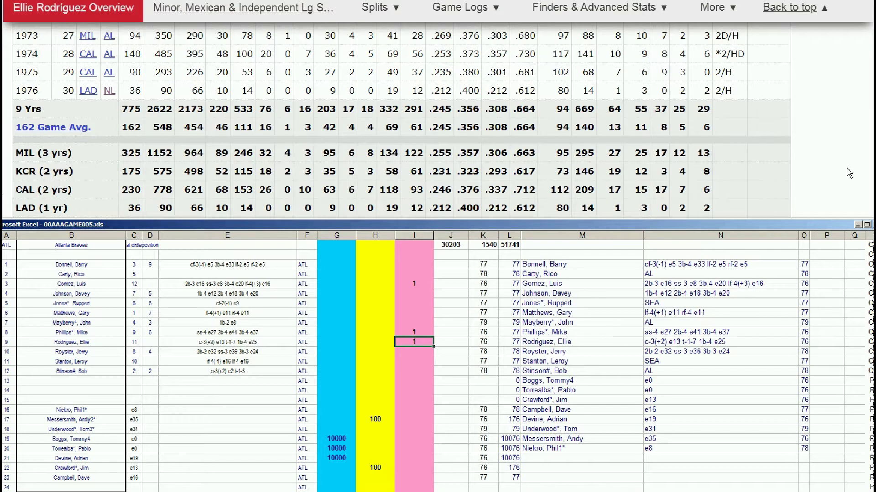
# Return to Baseball Reference, search for "messe" and open Andy Messersmith's player page
pyautogui.click(789, 8)
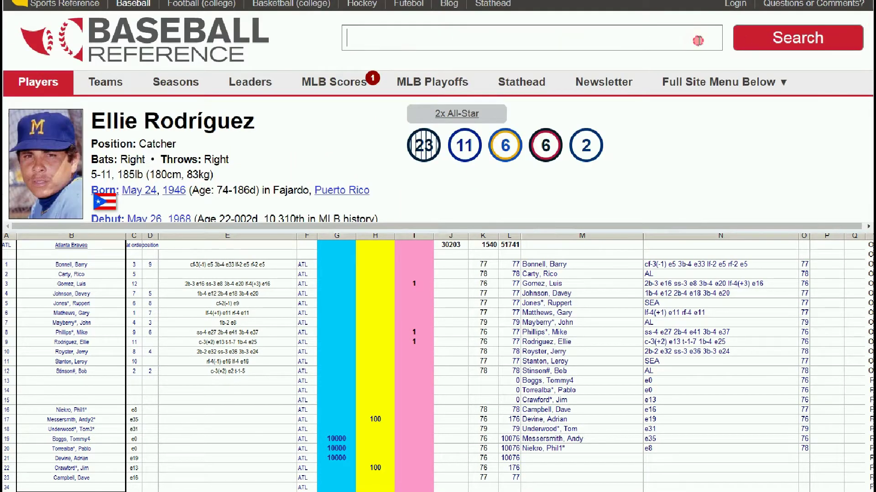
pyautogui.click(699, 41)
pyautogui.write('messe')
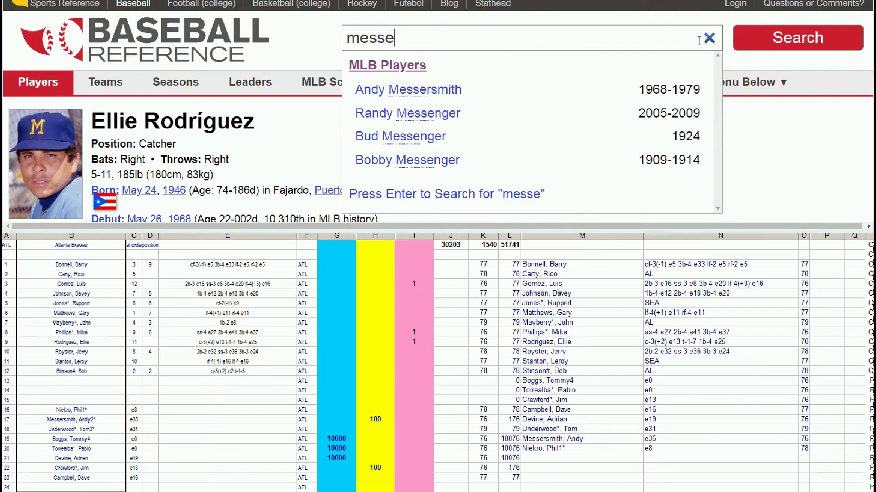
pyautogui.click(446, 90)
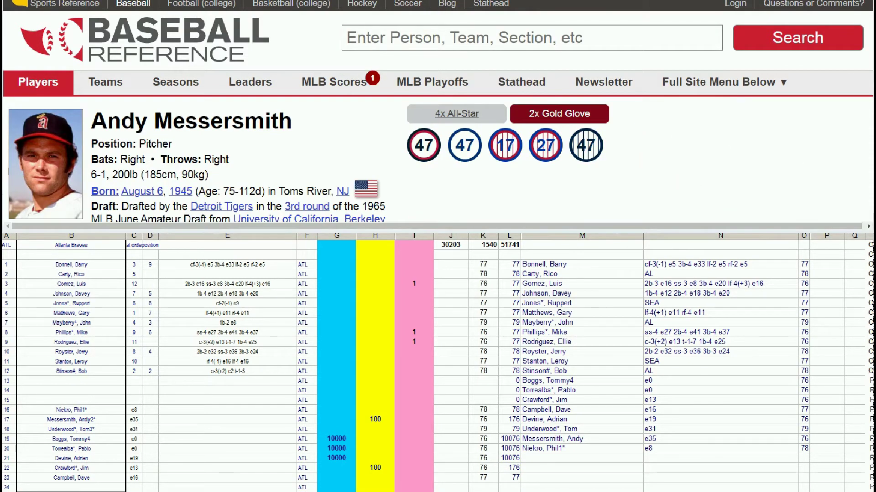
# Review Andy Messersmith's yearly pitching teams through 1979 and select his yellow column H cell in the Excel roster
pyautogui.scroll(-10, 438, 112)
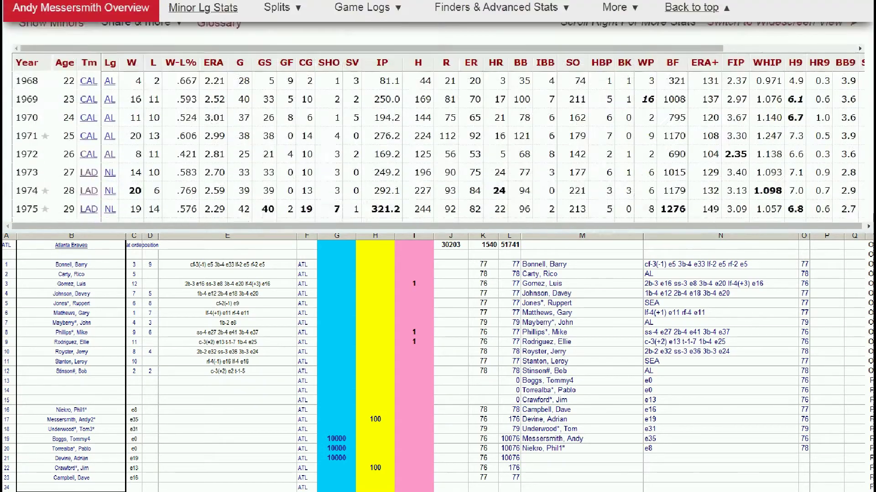
pyautogui.scroll(-2, 73, 187)
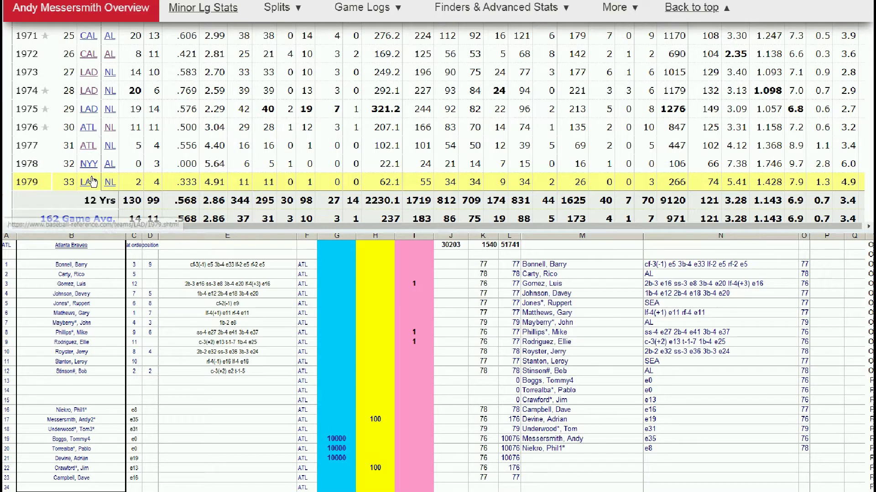
pyautogui.hotkey('alt', 'Tab')
pyautogui.click(381, 419)
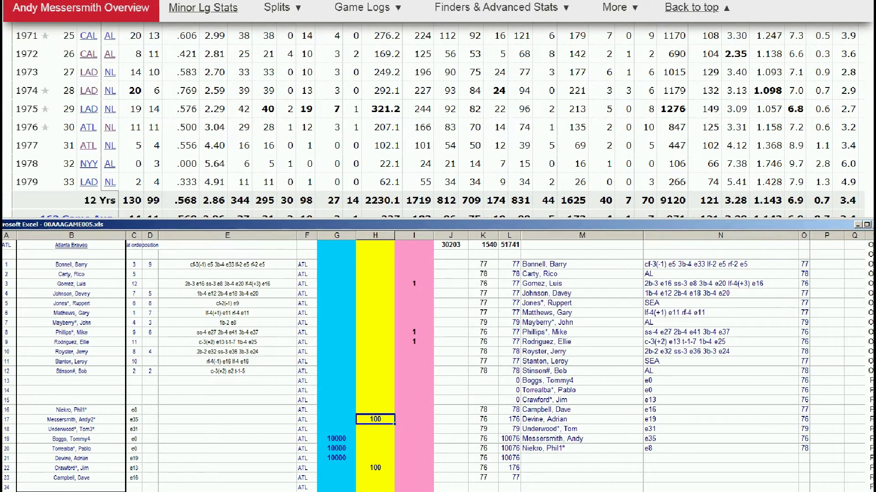
# Back on Baseball Reference, search for "boggs" and open Tommy Boggs's player page
pyautogui.click(696, 8)
pyautogui.click(707, 38)
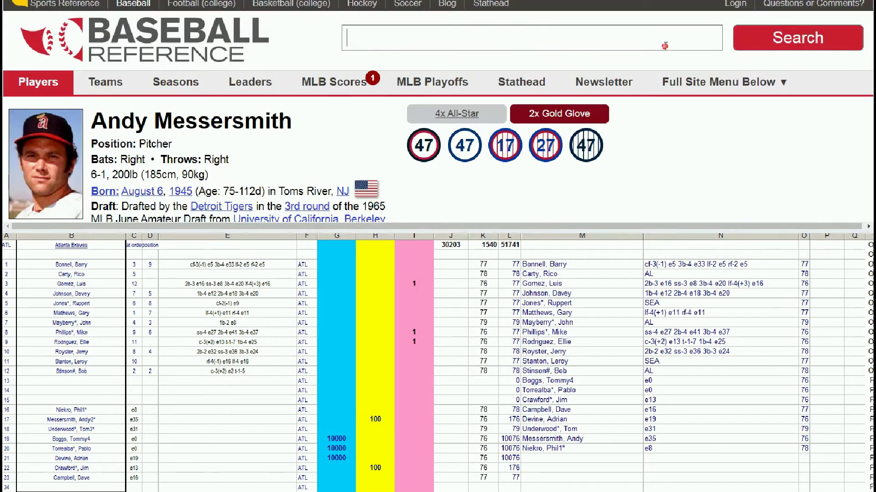
pyautogui.write('boggs')
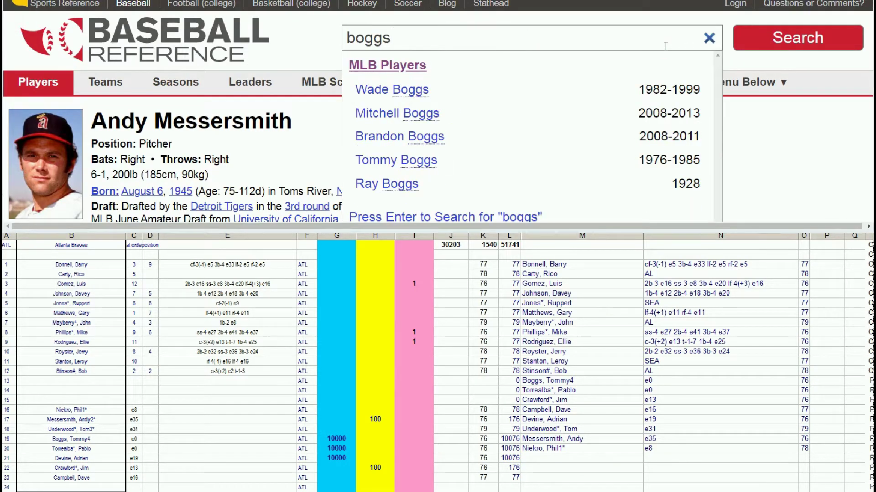
pyautogui.click(420, 160)
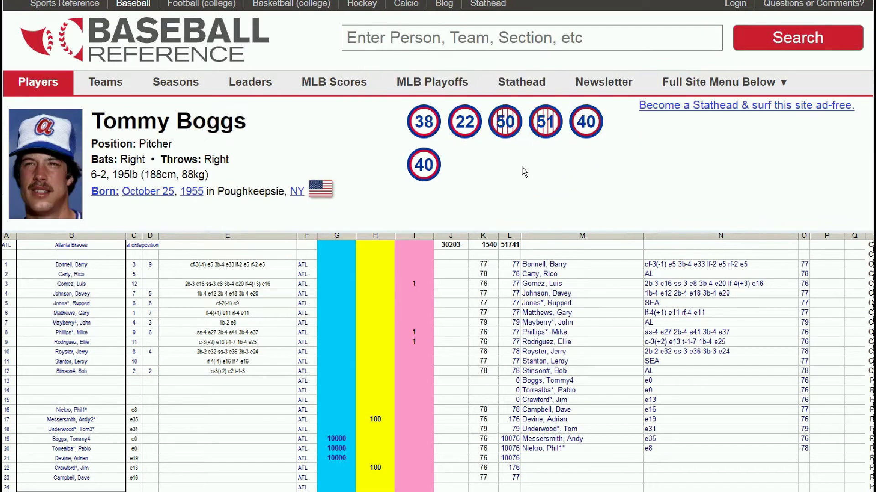
# Examine Tommy Boggs's Standard Pitching seasons, including his 1980 ERA, and select his blue column G cell in the Excel roster
pyautogui.scroll(-10, 643, 152)
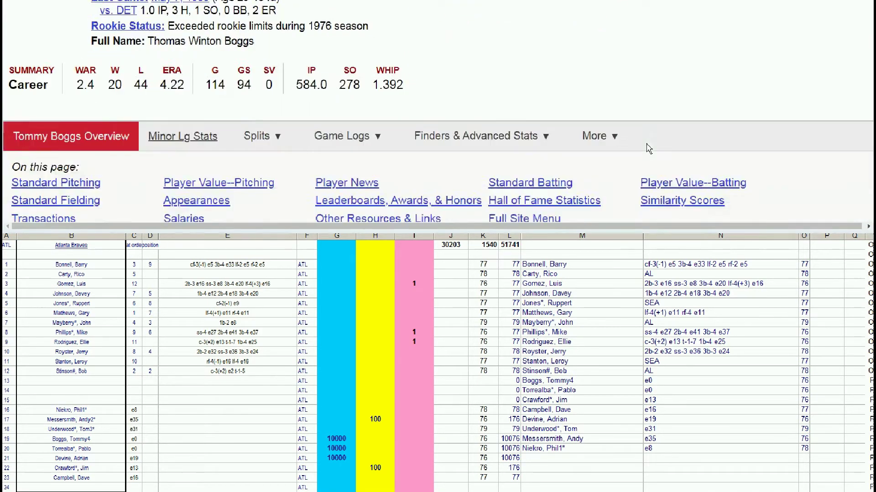
pyautogui.scroll(-5, 649, 148)
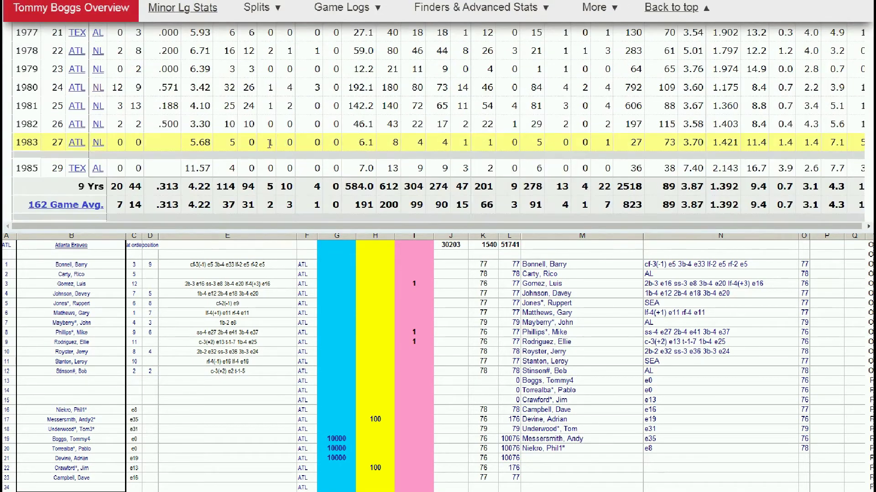
pyautogui.click(200, 92)
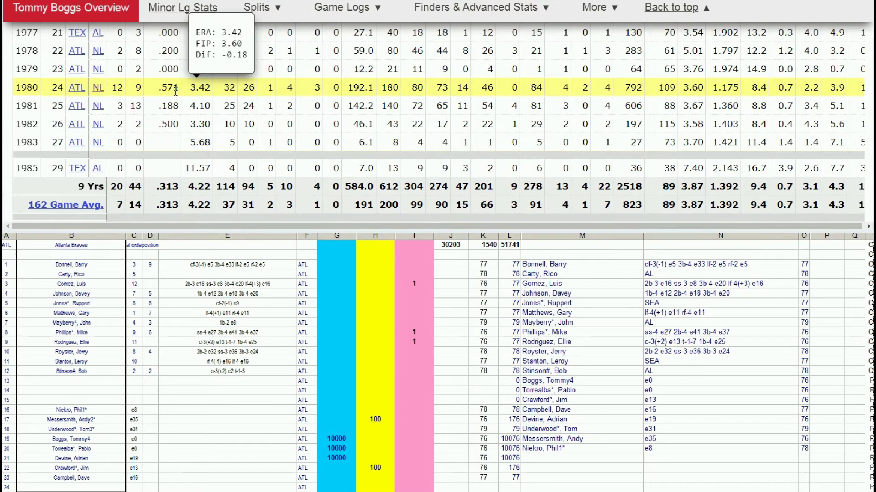
pyautogui.scroll(3, 175, 92)
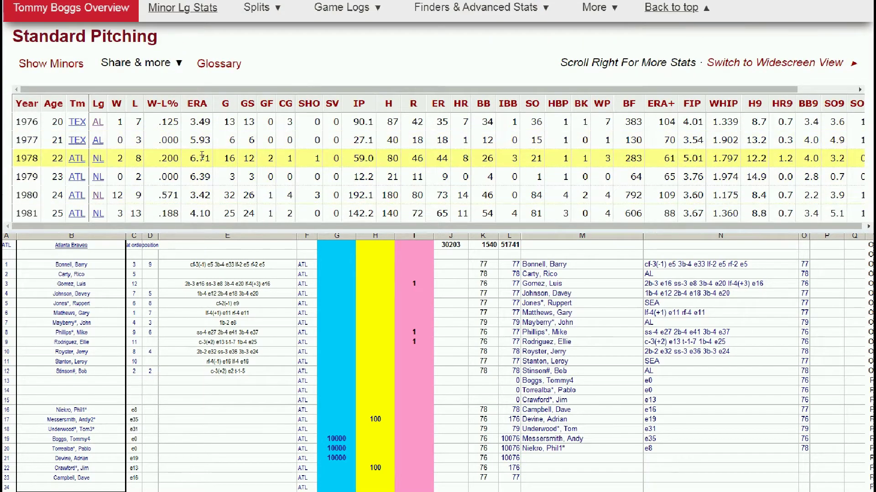
pyautogui.moveTo(201, 195)
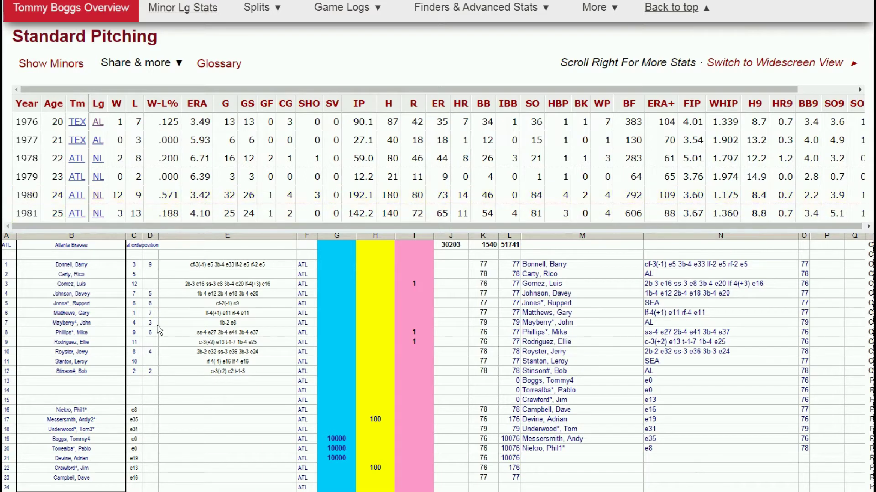
pyautogui.click(336, 440)
pyautogui.click(337, 439)
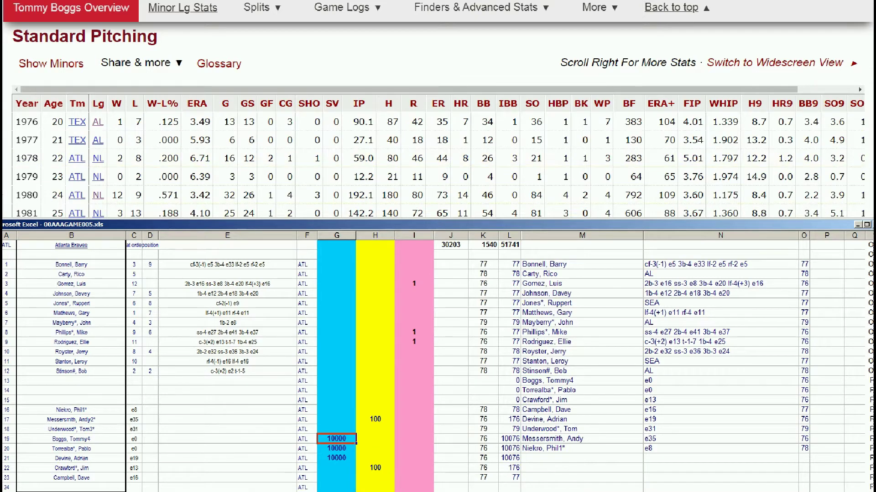
# Return to Baseball Reference, search for "pablo" and open Pablo Torrealba's player page
pyautogui.hotkey('alt', 'Tab')
pyautogui.press('Home')
pyautogui.click(681, 43)
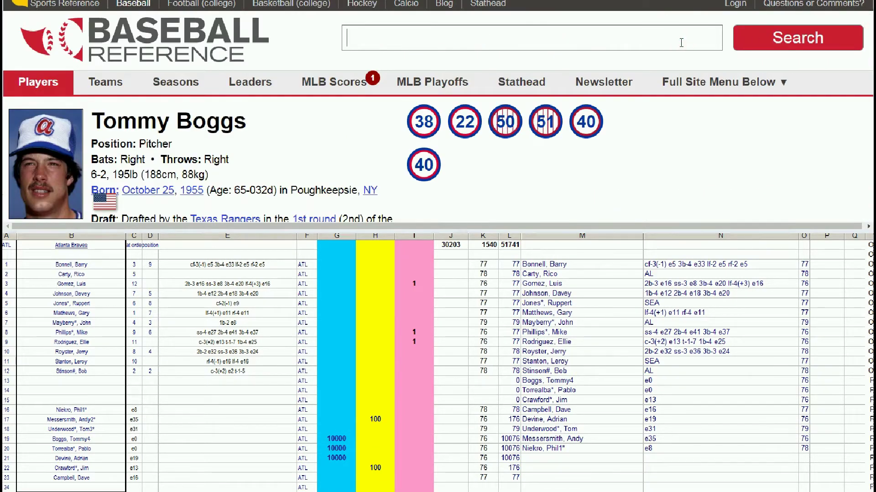
pyautogui.write('pablo')
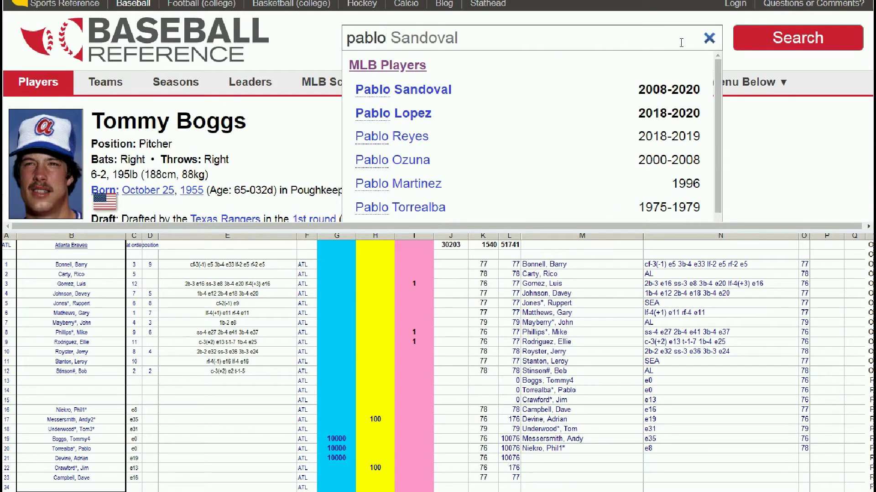
pyautogui.click(431, 210)
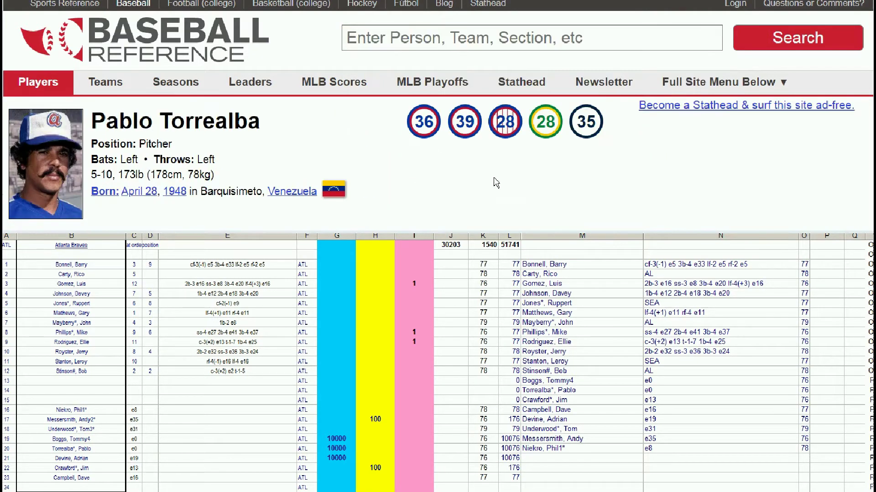
# Review Pablo Torrealba's Standard Pitching seasons from 1975 to 1979 and select his blue column G cell in the Excel roster
pyautogui.scroll(-7, 445, 152)
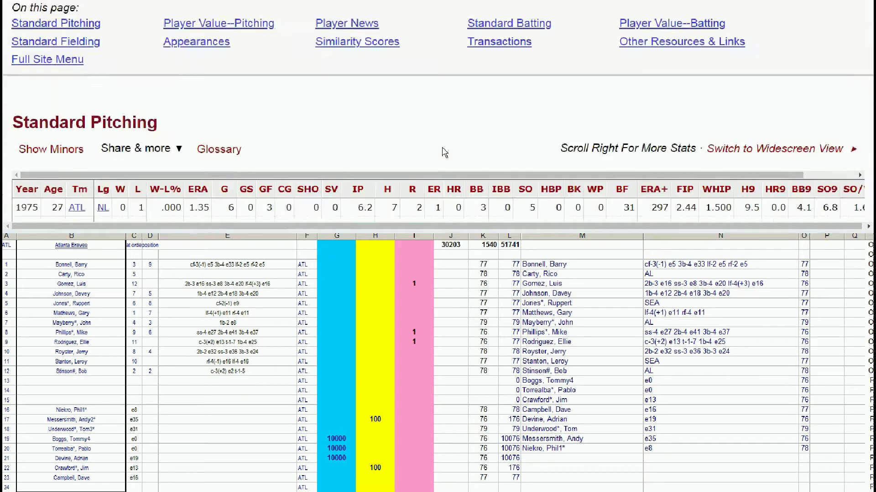
pyautogui.scroll(-6, 445, 153)
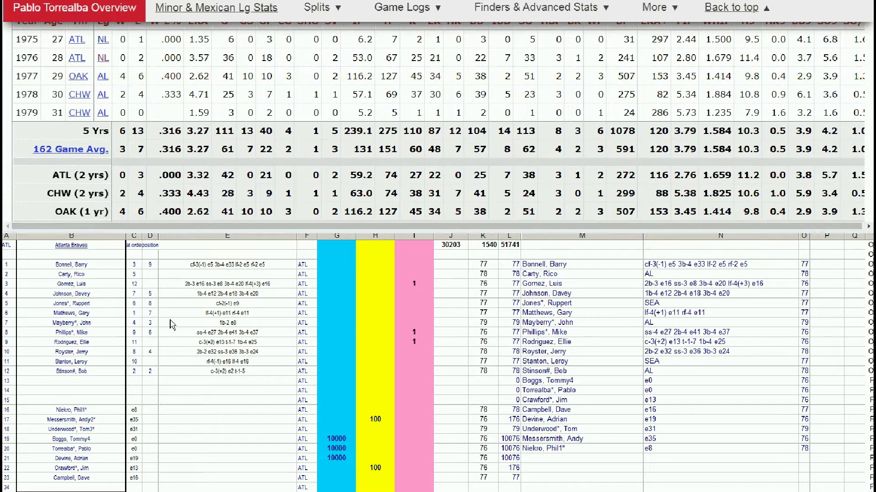
pyautogui.click(347, 439)
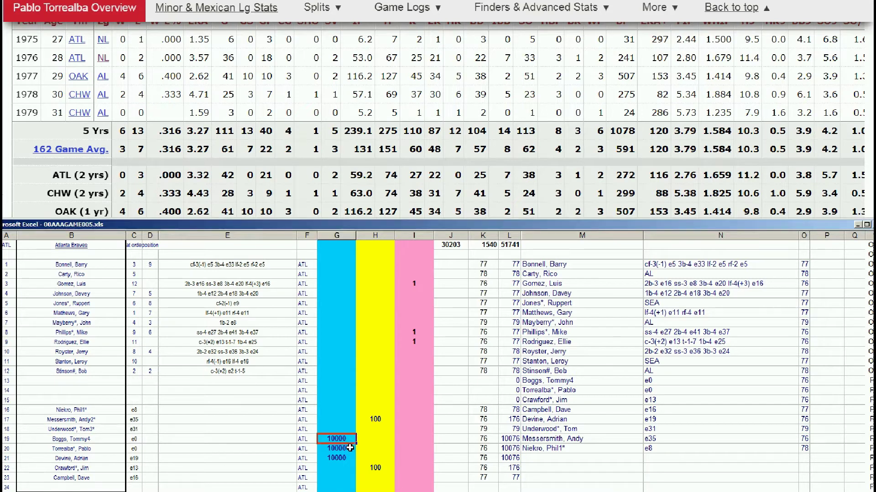
pyautogui.click(350, 448)
# Back on Baseball Reference, search for "devine" and open Adrian Devine's player page
pyautogui.click(731, 8)
pyautogui.click(684, 42)
pyautogui.write('devine')
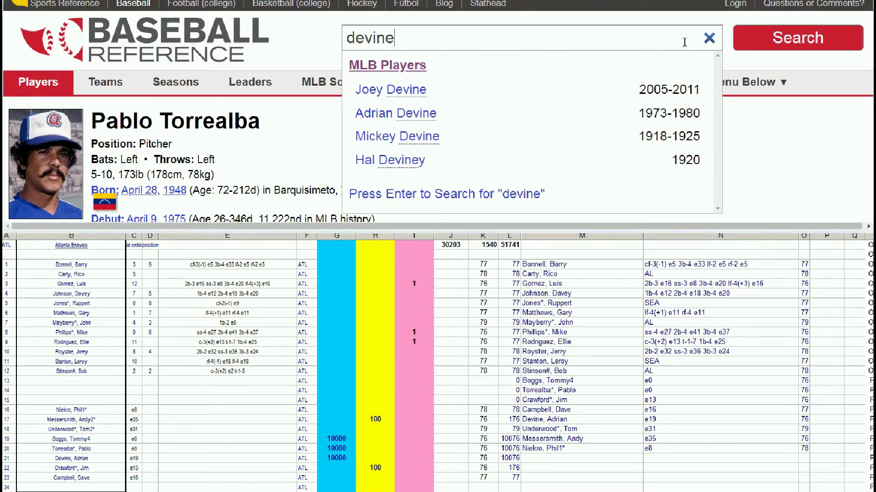
pyautogui.click(563, 113)
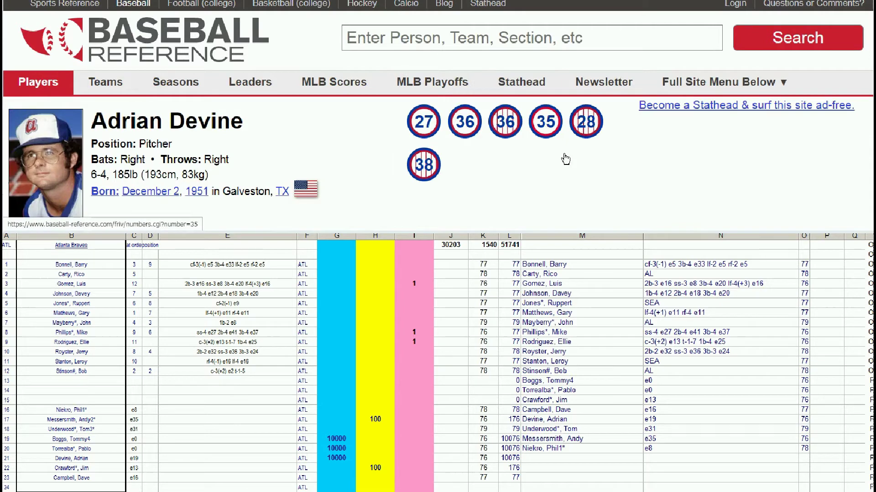
# Examine Adrian Devine's yearly pitching teams and select his blue column G cell in the Excel roster
pyautogui.scroll(-9, 627, 166)
pyautogui.scroll(-5, 629, 165)
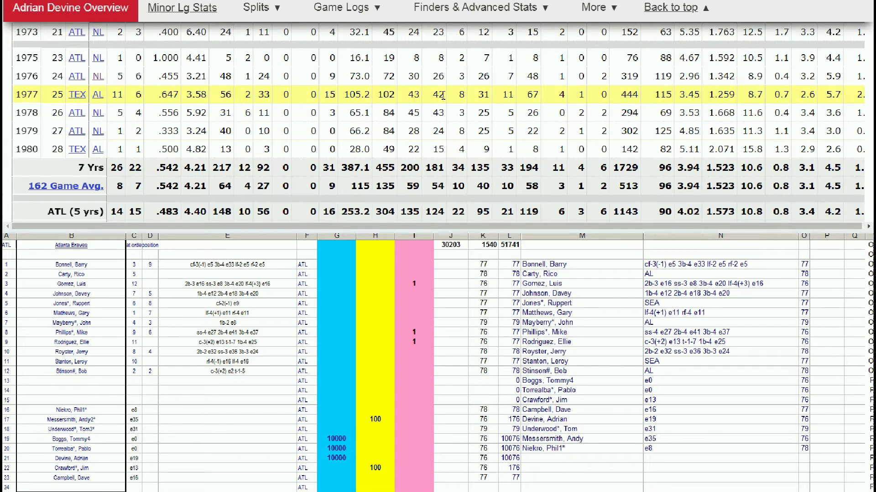
pyautogui.click(340, 460)
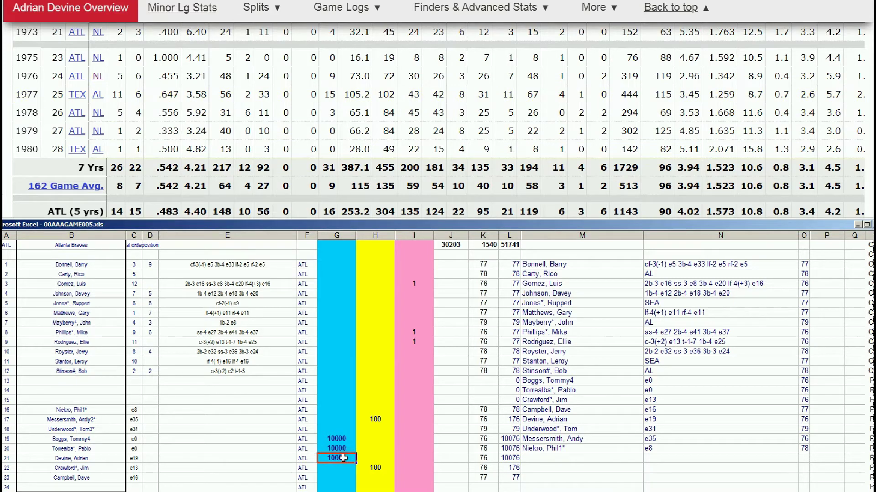
# Select Jim Crawford's yellow column H cell, then search Baseball Reference for "jim crawford" and open his player page
pyautogui.click(385, 469)
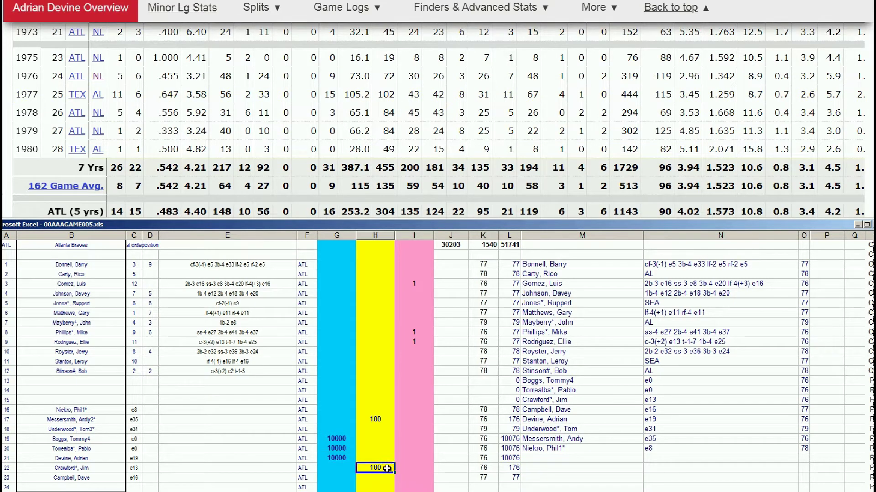
pyautogui.moveTo(874, 36); pyautogui.dragTo(873, 14)
pyautogui.click(699, 38)
pyautogui.write('crawf')
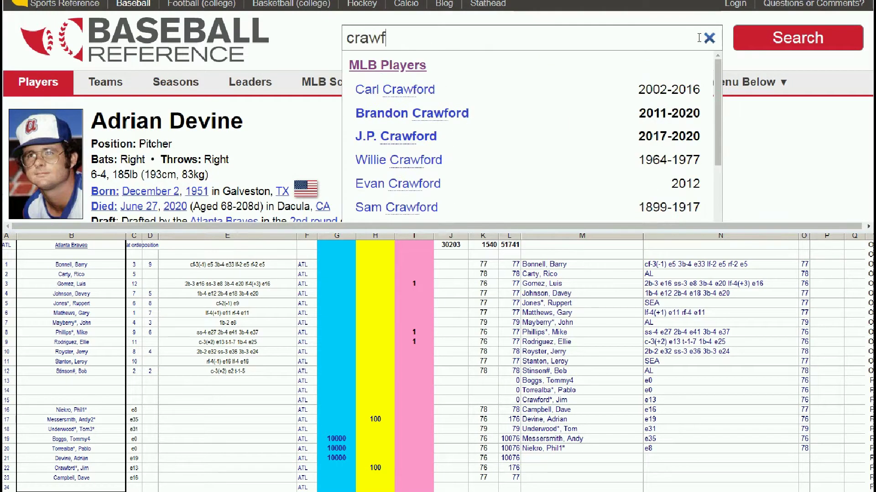
pyautogui.write('ord')
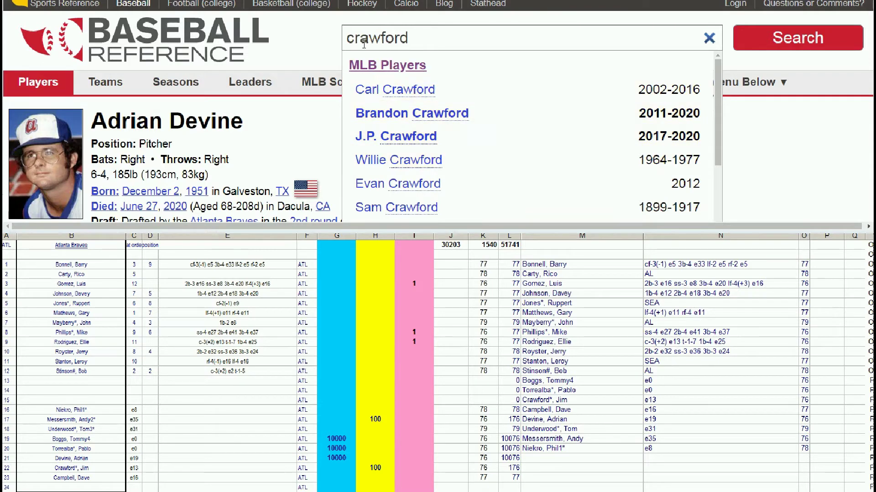
pyautogui.click(347, 37)
pyautogui.write('jim')
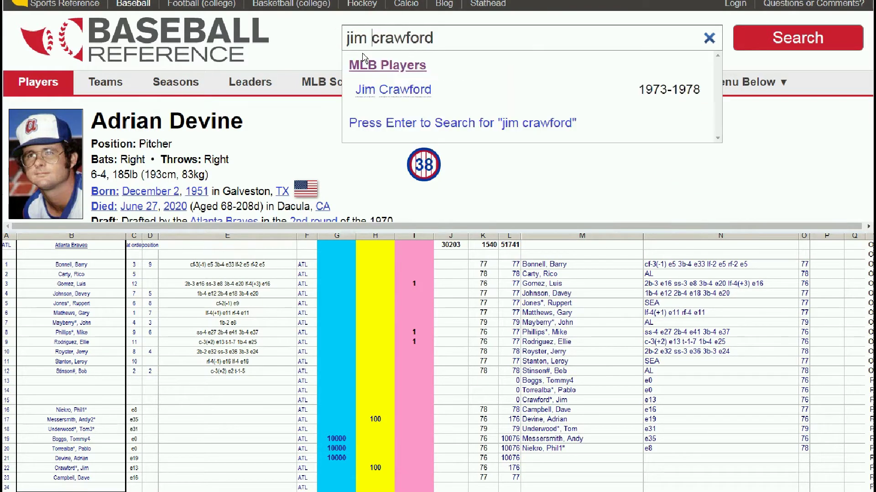
pyautogui.click(406, 93)
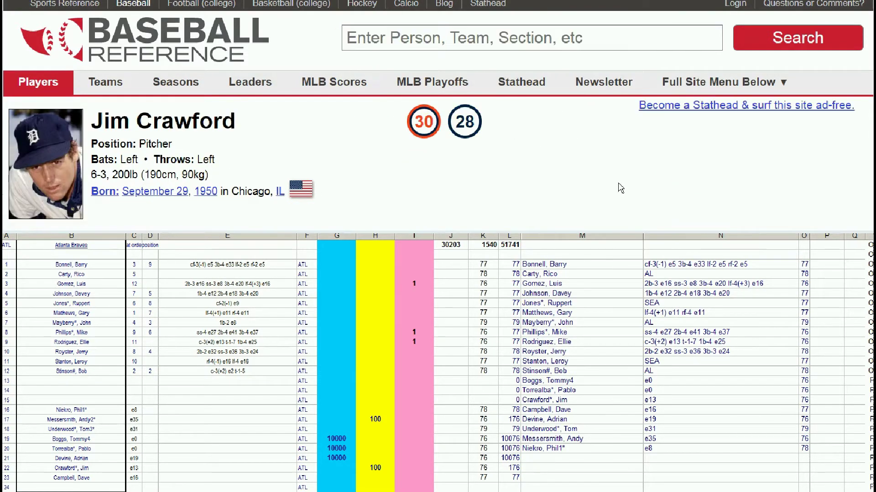
# Review Jim Crawford's Standard Pitching seasons from 1973 to 1978 and select his yellow column H cell in the Excel roster
pyautogui.scroll(-12, 628, 180)
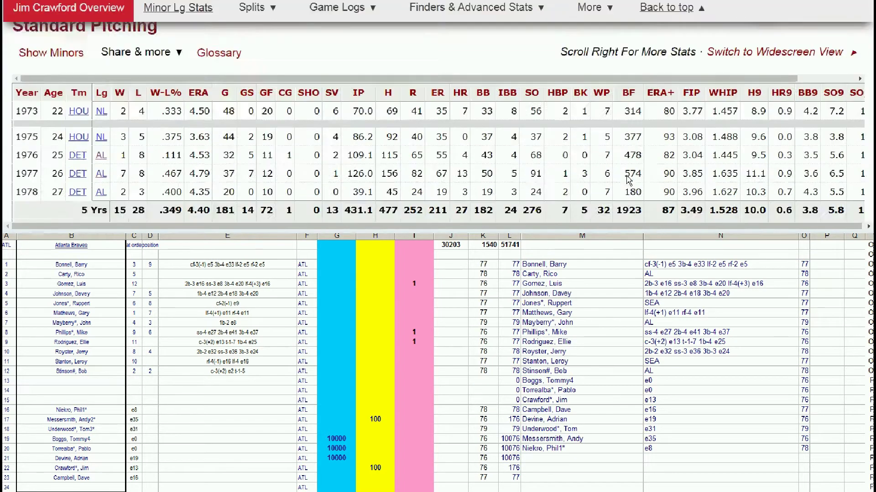
pyautogui.scroll(1, 628, 181)
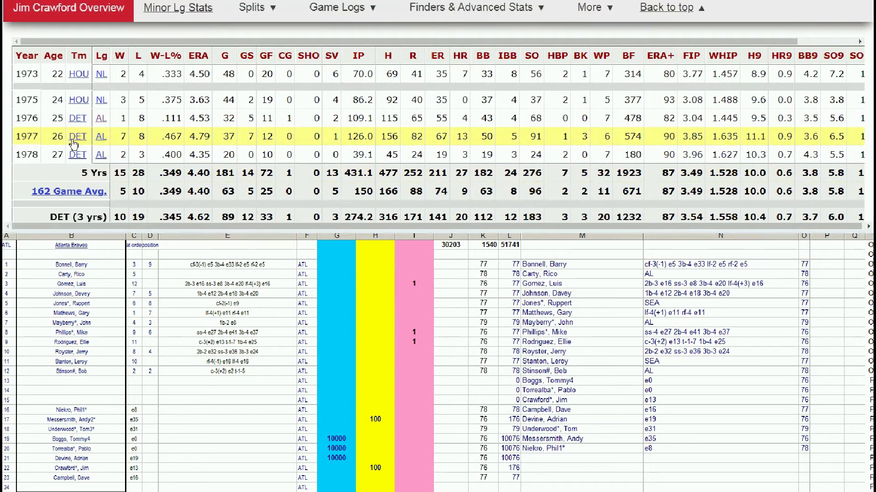
pyautogui.moveTo(211, 138)
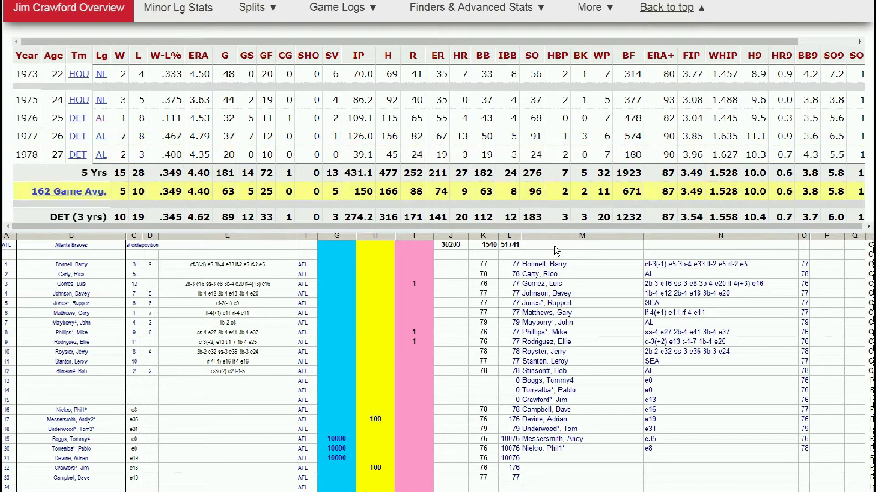
pyautogui.click(385, 470)
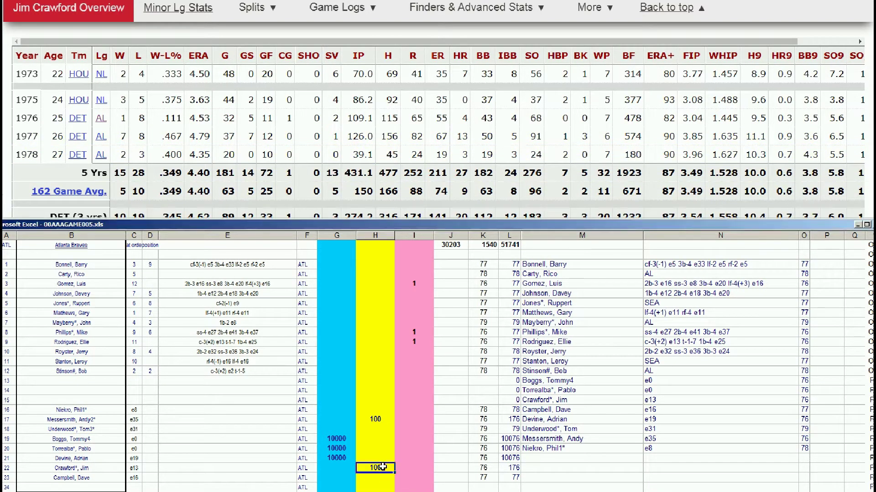
# Check the Braves' coded cells for Messersmith, Niekro and Mike Phillips in columns G to I, and move on to the New York Mets roster
pyautogui.click(385, 423)
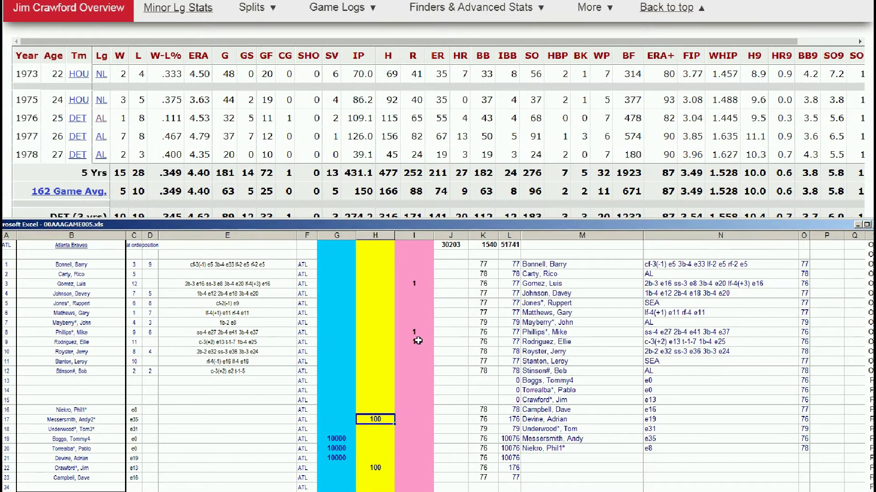
pyautogui.click(342, 410)
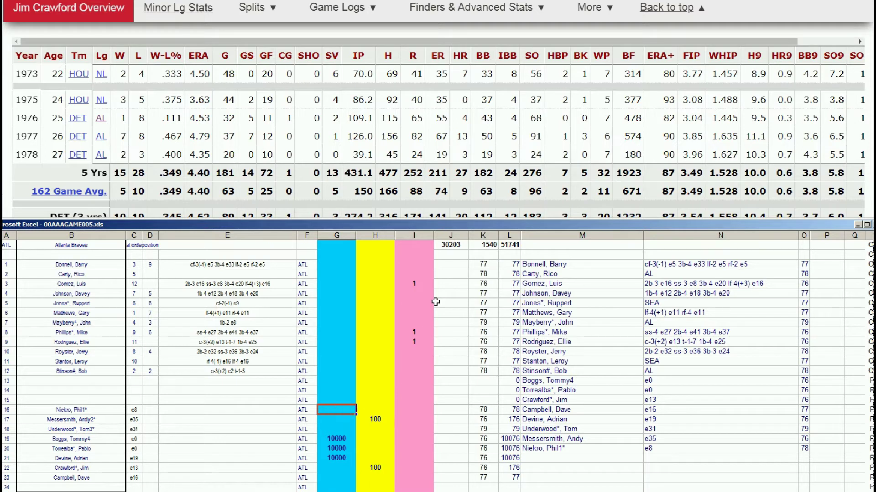
pyautogui.click(420, 332)
pyautogui.click(343, 333)
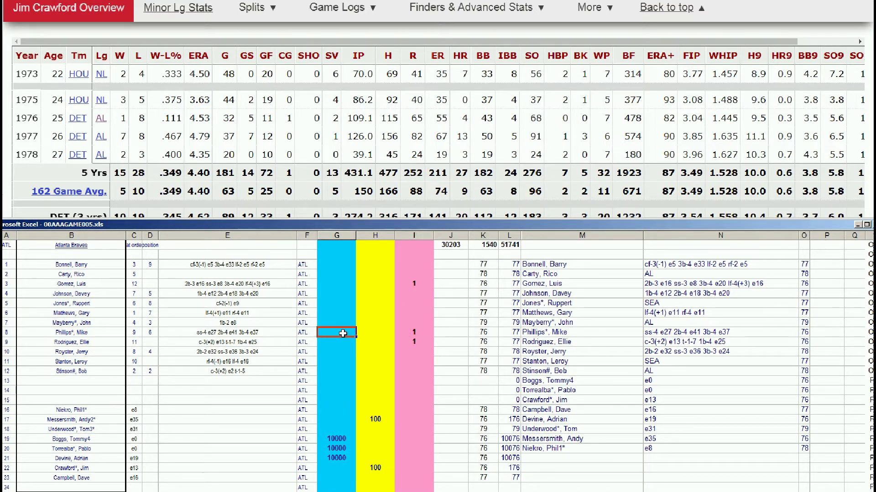
pyautogui.click(376, 344)
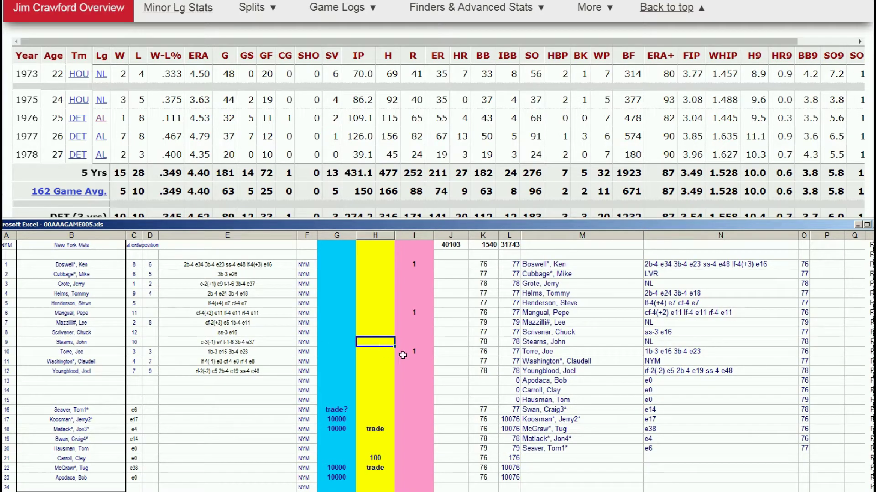
# Return to Baseball Reference, search for "boswe" and open Ken Boswell's player page
pyautogui.scroll(6, 872, 34)
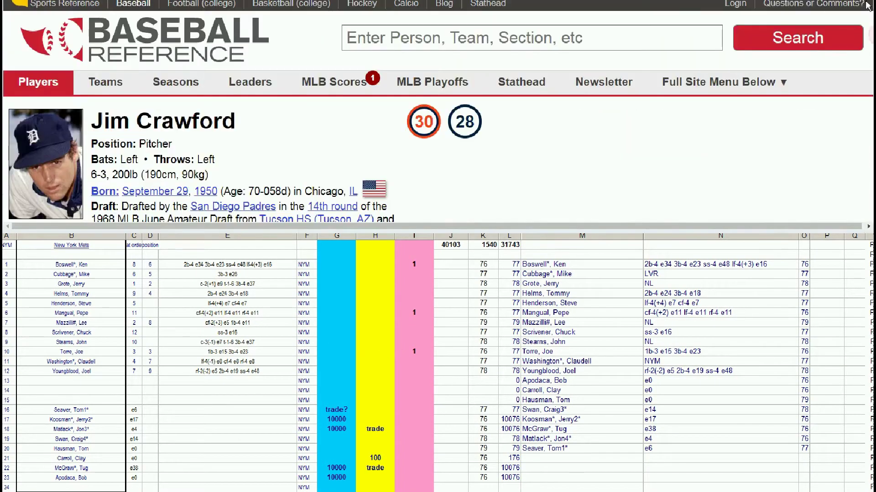
pyautogui.click(679, 40)
pyautogui.write('boswe')
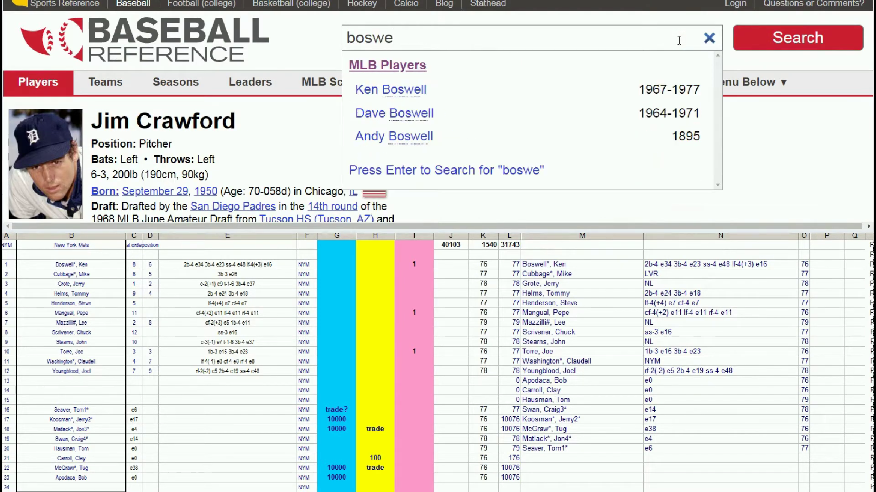
pyautogui.click(394, 89)
# Review Ken Boswell's yearly batting teams through 1977 and select his pink column I cell in the Mets roster
pyautogui.scroll(-3, 511, 113)
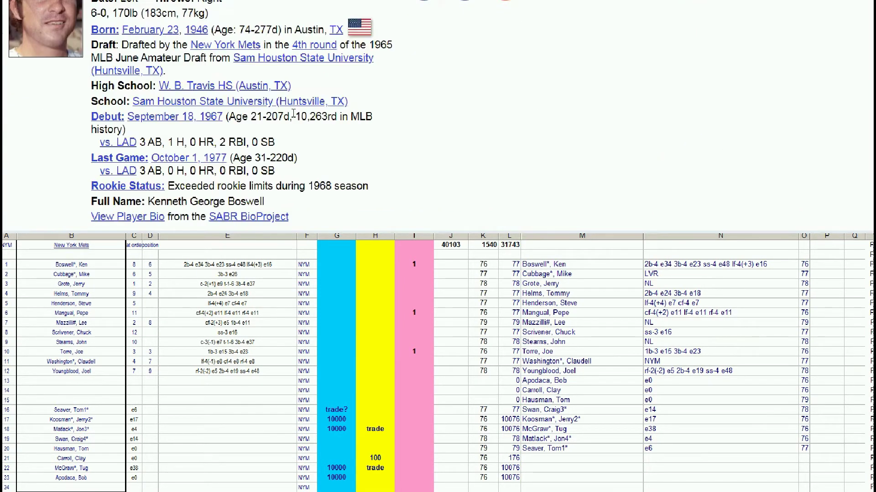
pyautogui.scroll(-10, 420, 117)
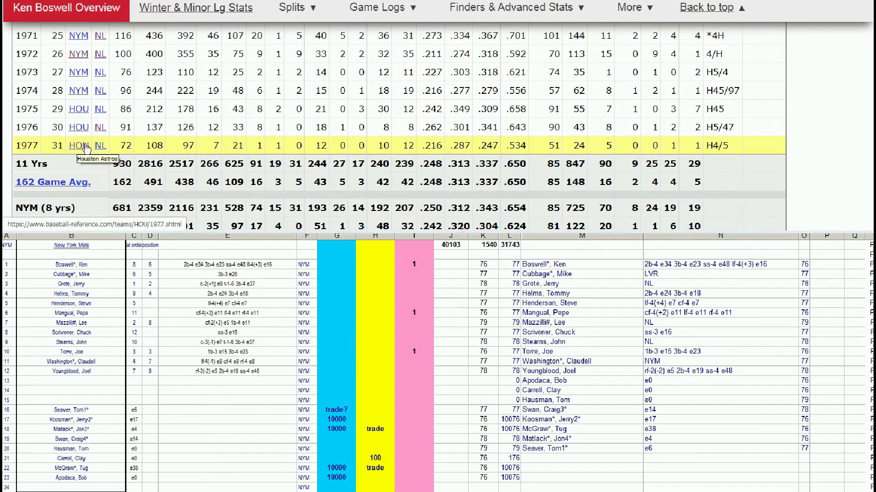
pyautogui.click(423, 261)
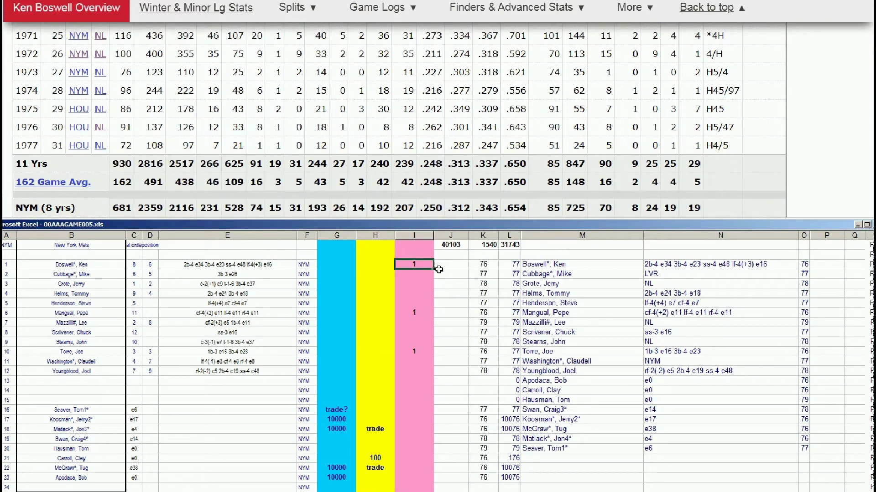
# Back on Baseball Reference, search for "pepe" and open Pepe Mangual's player page
pyautogui.scroll(10, 684, 114)
pyautogui.click(670, 42)
pyautogui.write('pepe')
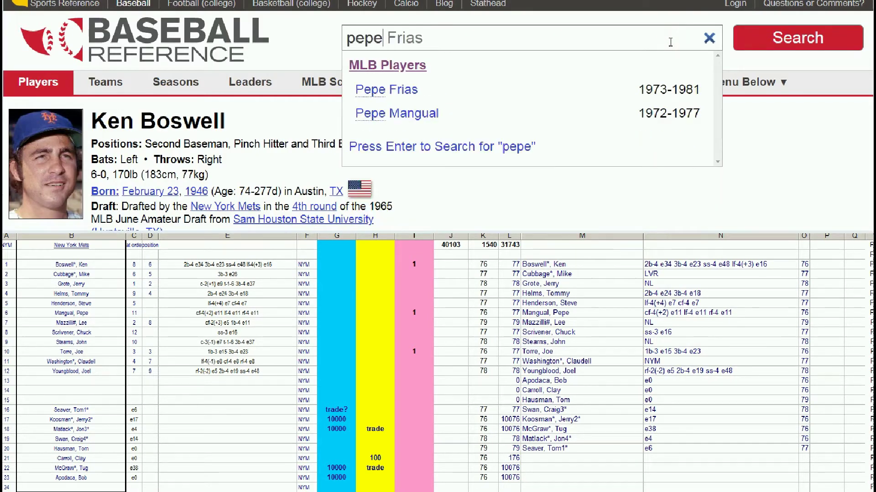
pyautogui.click(499, 112)
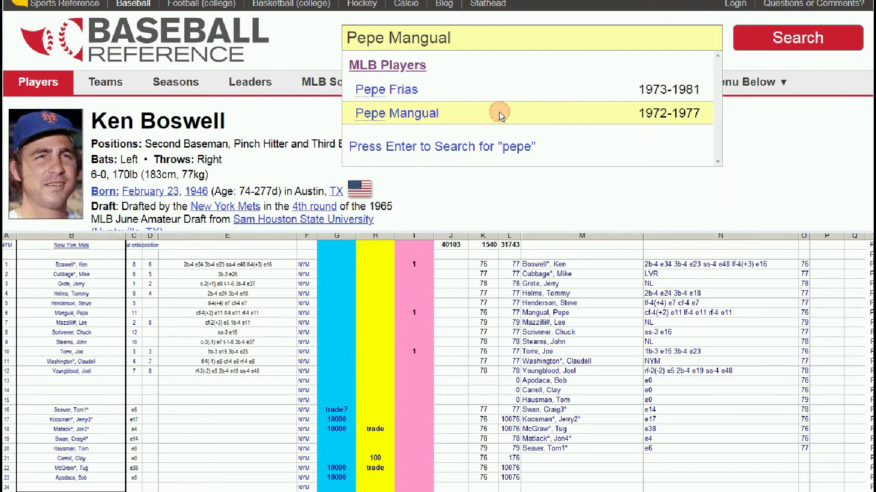
# Examine Pepe Mangual's Standard Batting seasons from 1972 to 1977 and select his pink column I cell in the Mets roster
pyautogui.scroll(-10, 514, 133)
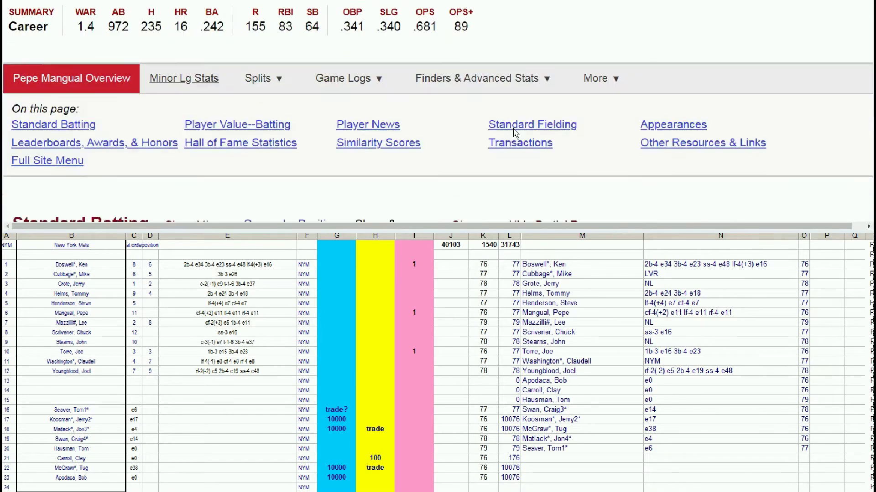
pyautogui.scroll(-1, 515, 133)
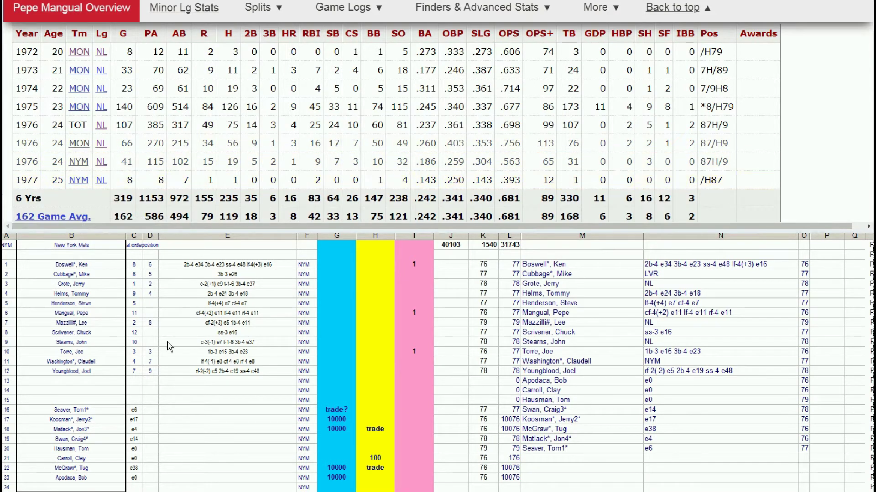
pyautogui.click(414, 319)
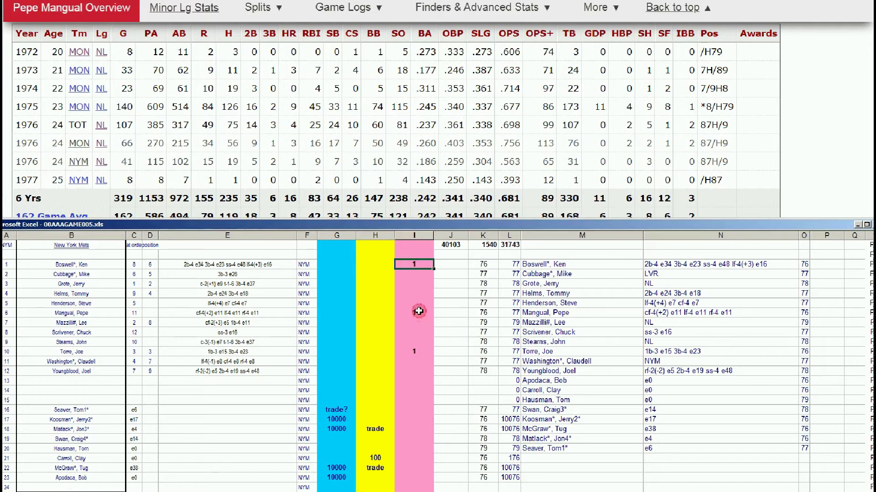
pyautogui.click(414, 314)
# Select Joe Torre's pink column I cell in the Mets roster, and on Baseball Reference search for "torre" and open his player page
pyautogui.click(420, 354)
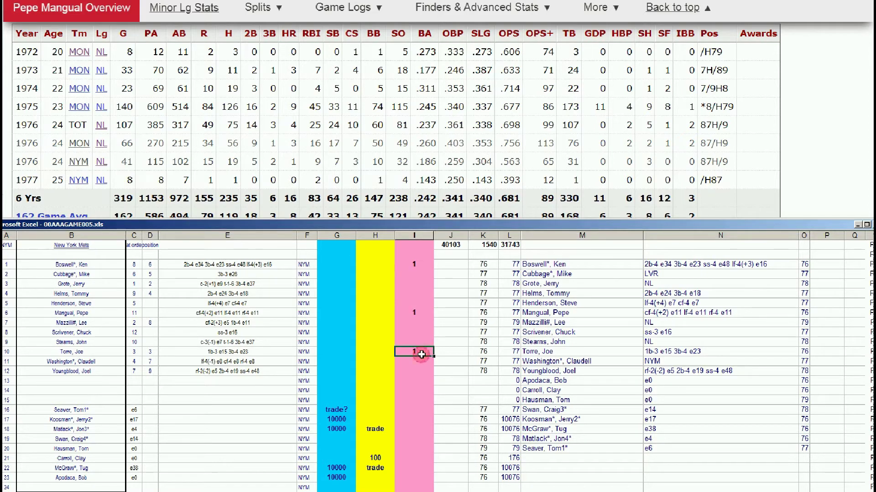
pyautogui.moveTo(874, 55); pyautogui.dragTo(874, 23)
pyautogui.click(668, 38)
pyautogui.write('torre')
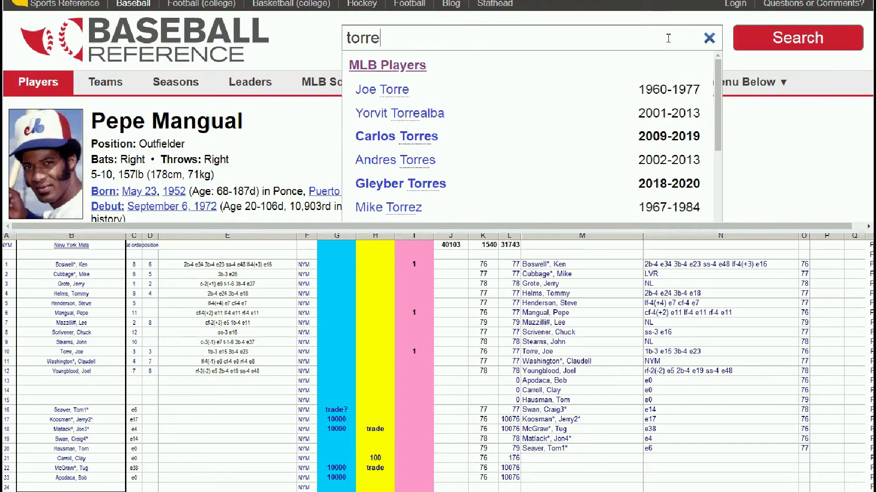
pyautogui.click(403, 92)
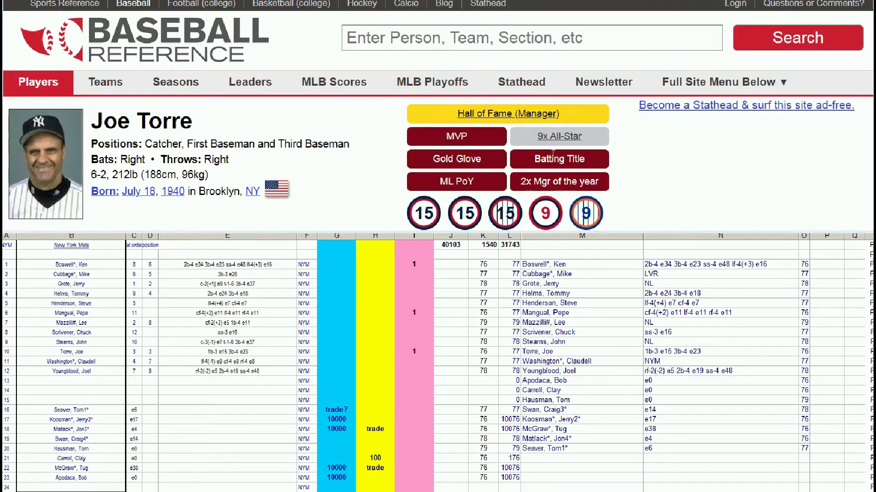
# Examine Joe Torre's yearly Standard Batting teams and playing time through 1977
pyautogui.scroll(-10, 614, 153)
pyautogui.scroll(5, 614, 153)
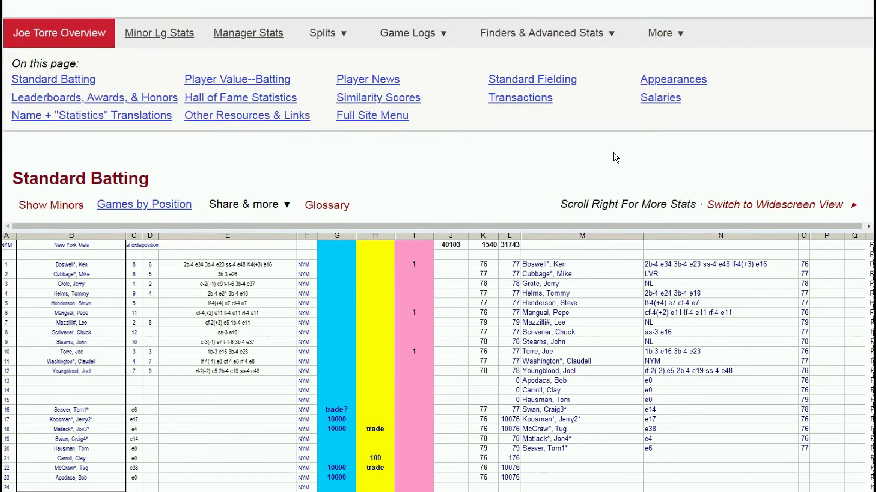
pyautogui.scroll(4, 614, 157)
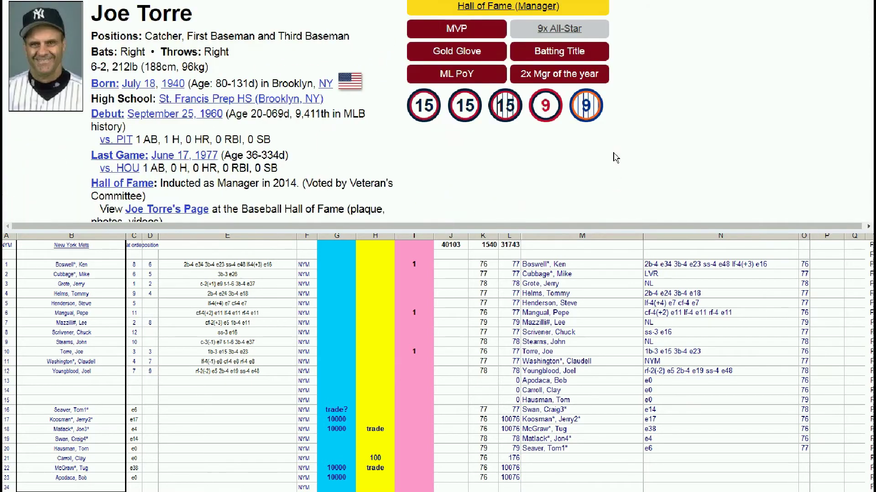
pyautogui.scroll(-8, 614, 158)
pyautogui.scroll(-4, 614, 157)
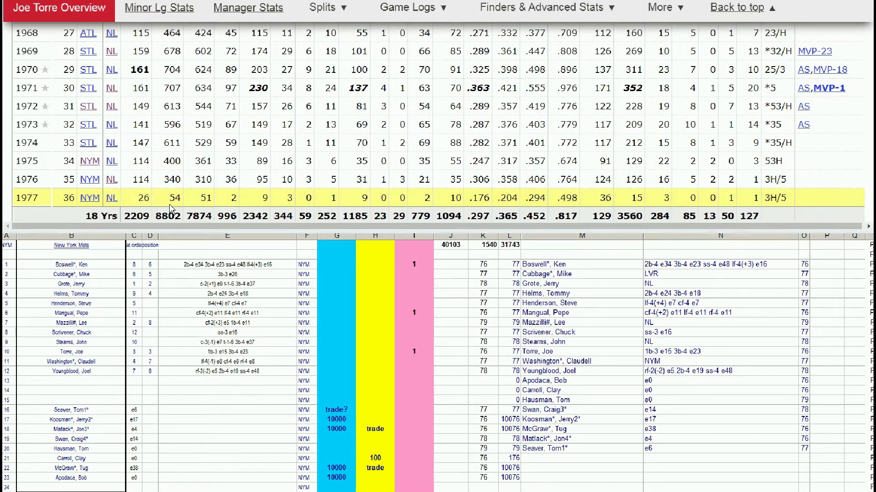
# In the Excel Mets roster, try clearing Joe Torre's pink column I cell and undo the deletion
pyautogui.click(419, 354)
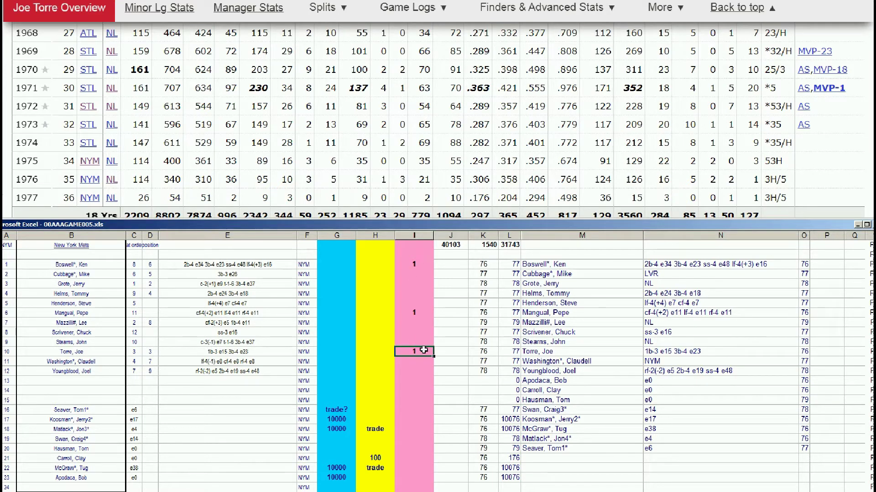
pyautogui.press('Delete')
pyautogui.hotkey('ctrl', 'z')
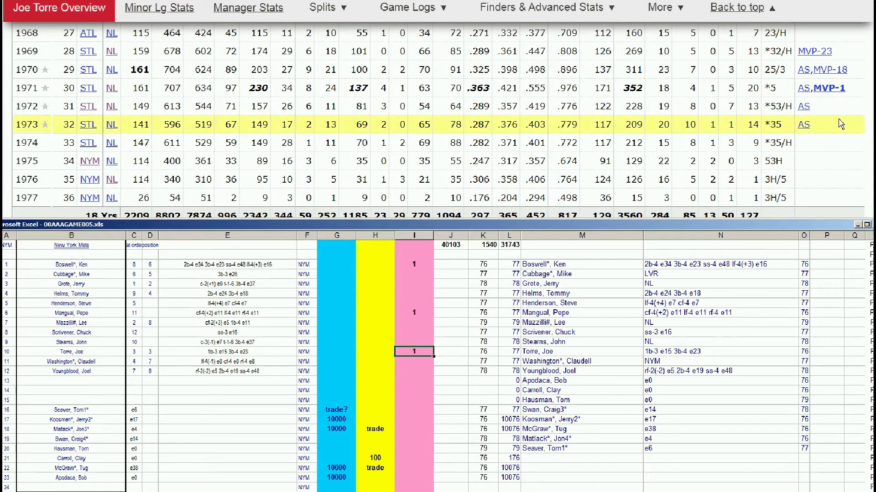
# Return to Baseball Reference, search for "koosman" and open Jerry Koosman's player page
pyautogui.scroll(10, 437, 109)
pyautogui.click(633, 40)
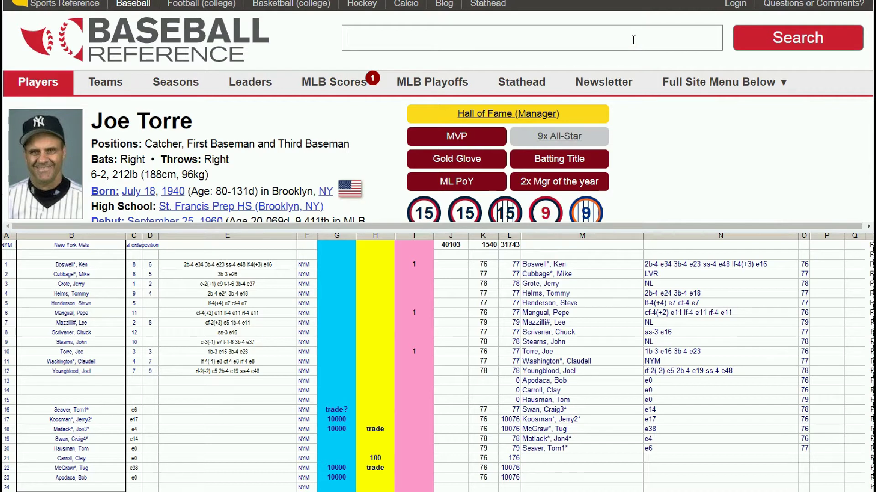
pyautogui.write('koo')
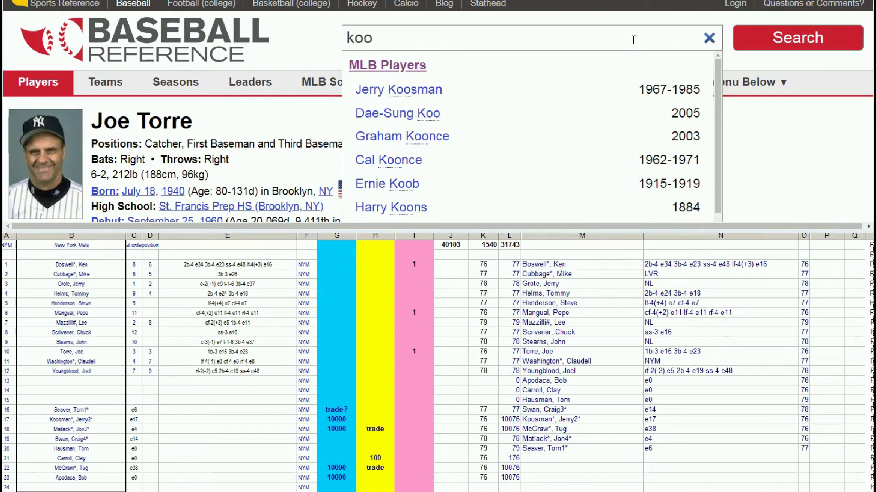
pyautogui.write('sman')
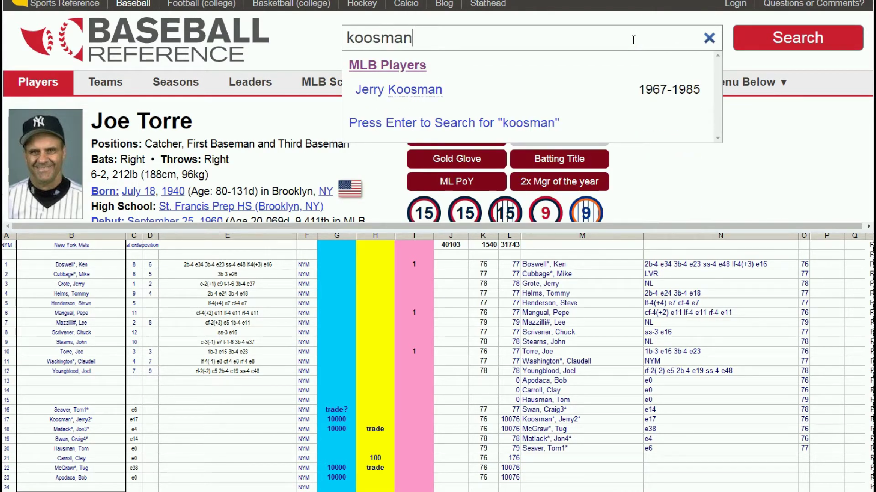
pyautogui.click(423, 96)
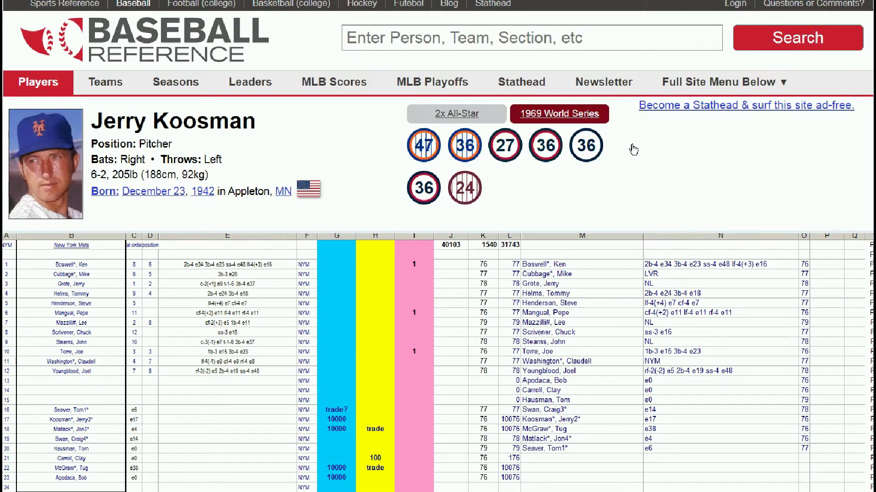
# Review Jerry Koosman's pitching seasons and teams from 1973 to 1985 and select his blue column G cell in the Mets roster
pyautogui.scroll(-5, 632, 148)
pyautogui.scroll(-8, 635, 149)
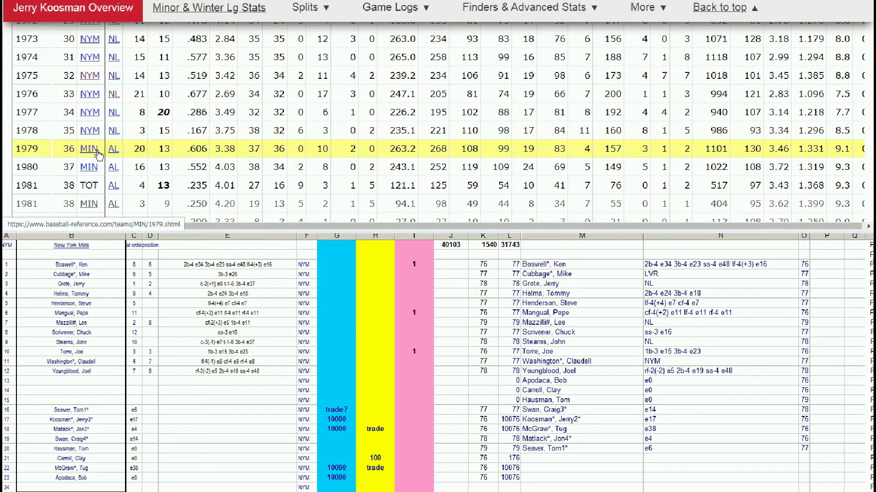
pyautogui.scroll(-1, 91, 168)
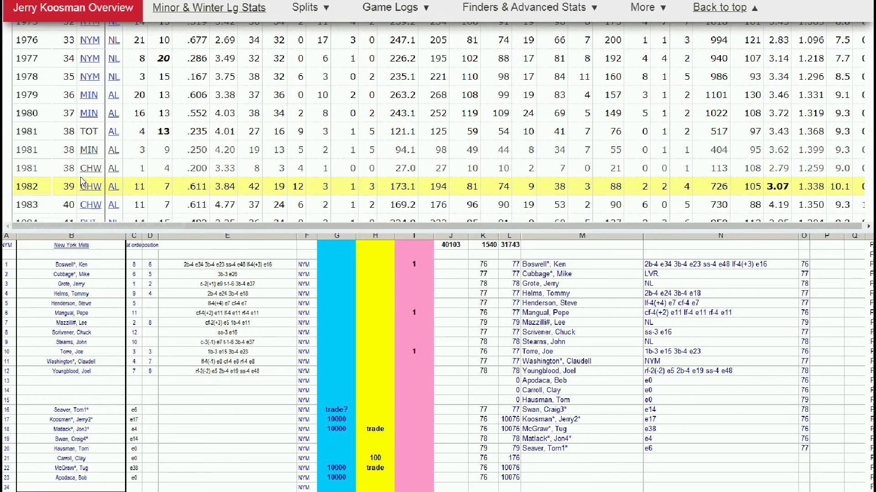
pyautogui.scroll(-1, 86, 178)
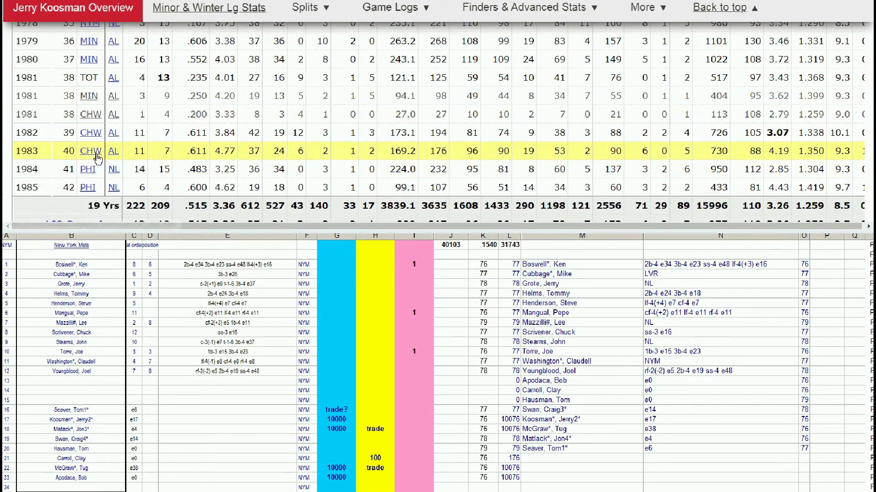
pyautogui.scroll(2, 94, 179)
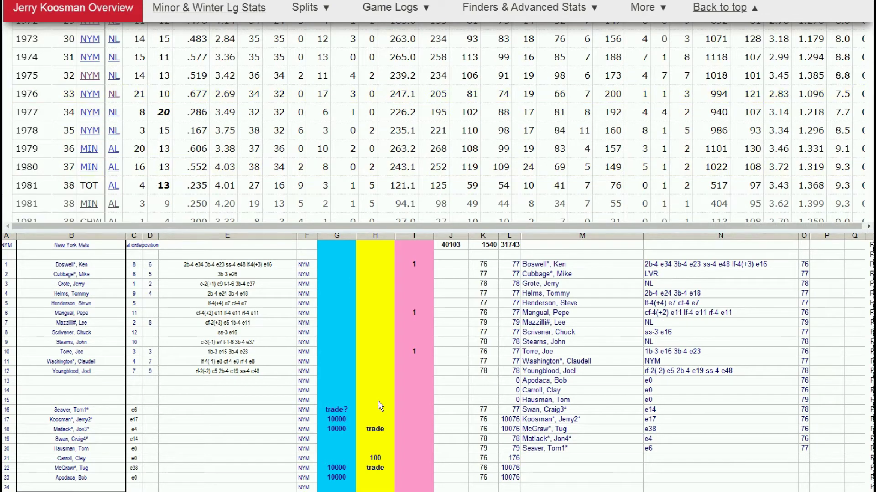
pyautogui.click(345, 417)
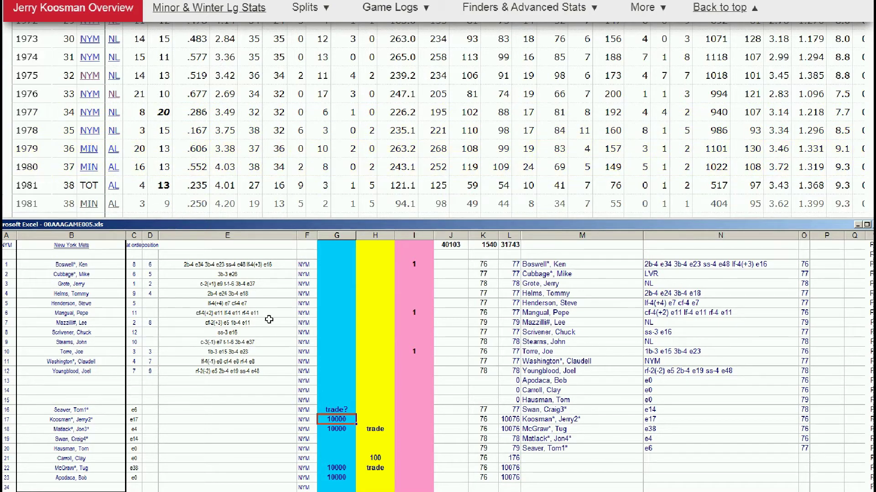
pyautogui.click(97, 409)
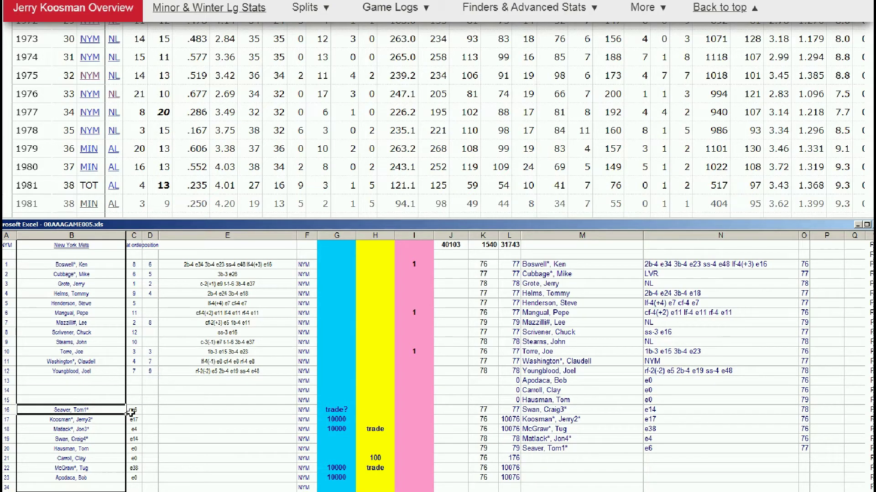
pyautogui.click(342, 419)
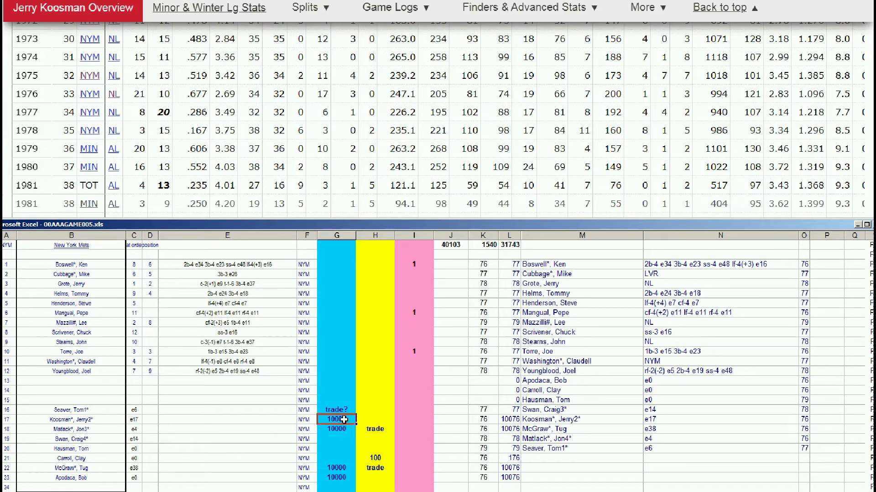
# Select Jon Matlack's blue column G cell, and on Baseball Reference search for "matlack" and open his player page
pyautogui.click(345, 429)
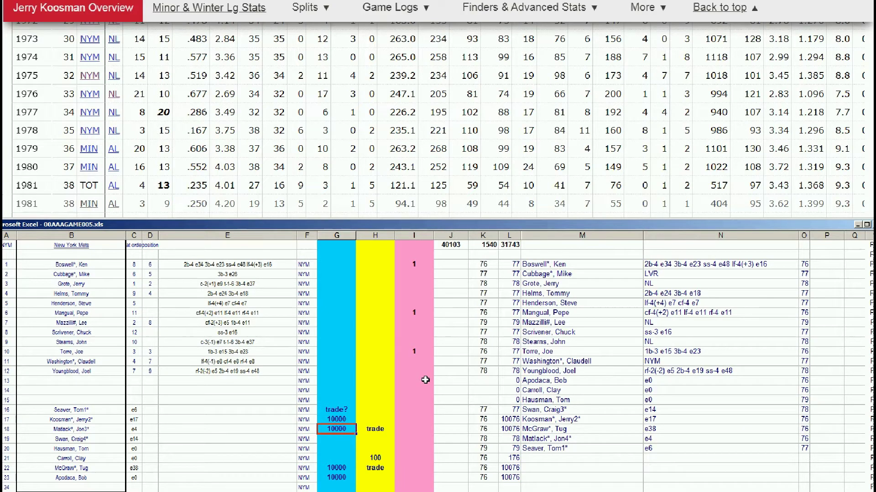
pyautogui.click(719, 8)
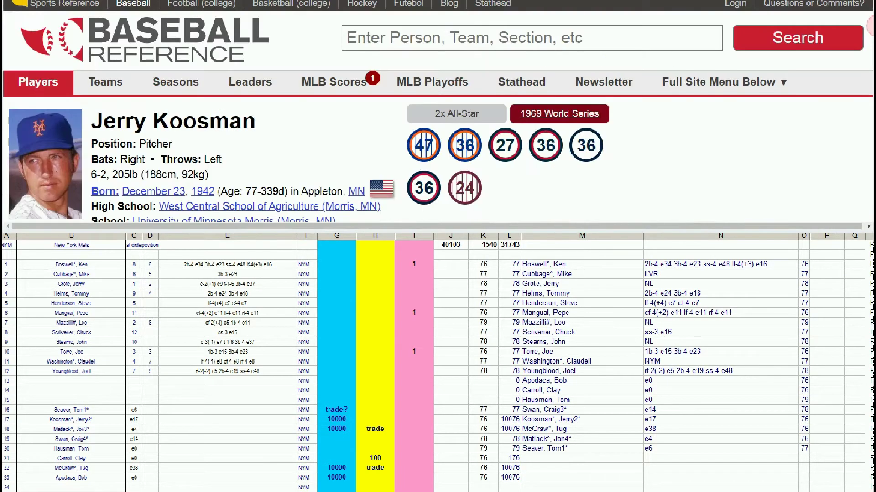
pyautogui.click(677, 37)
pyautogui.write('matlack')
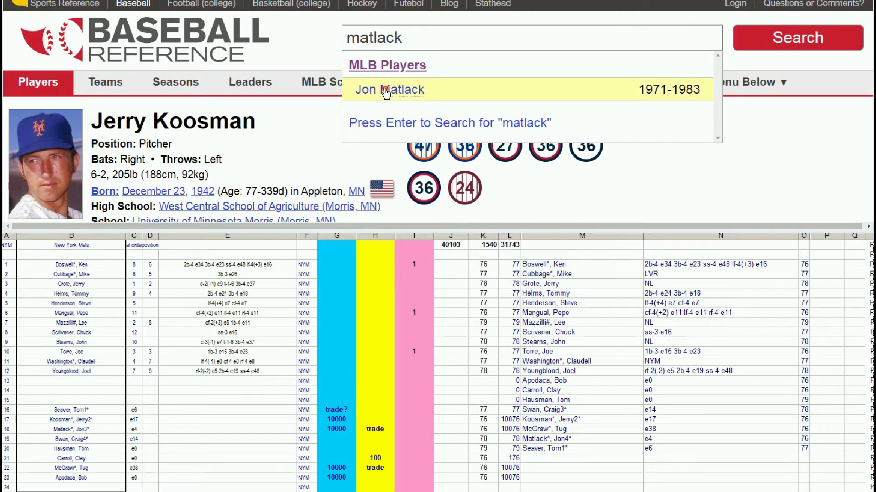
pyautogui.click(390, 89)
# Review Jon Matlack's pitching seasons through 1982 and select his blue column G and yellow column H cells in the Mets roster
pyautogui.scroll(-2, 534, 124)
pyautogui.scroll(-8, 533, 124)
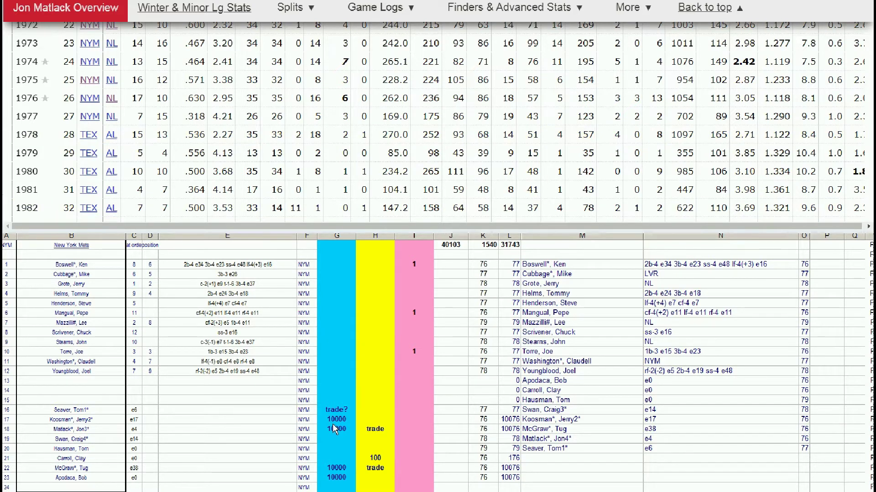
pyautogui.click(345, 430)
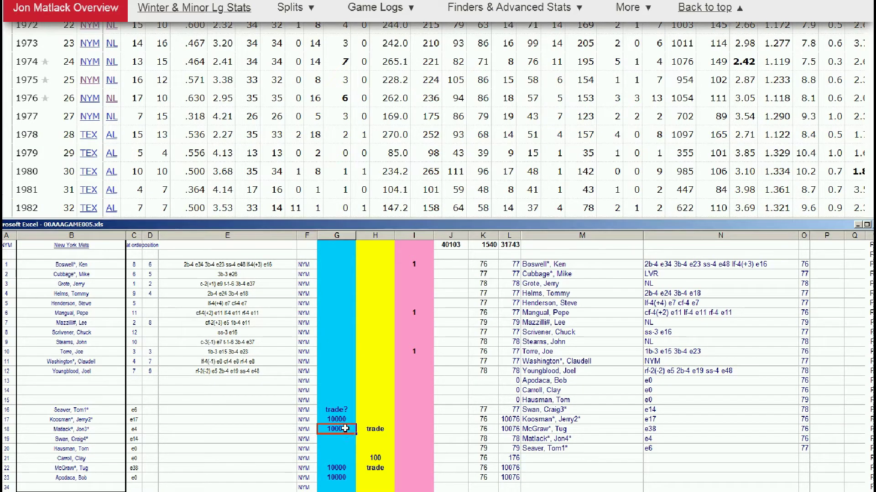
pyautogui.click(373, 431)
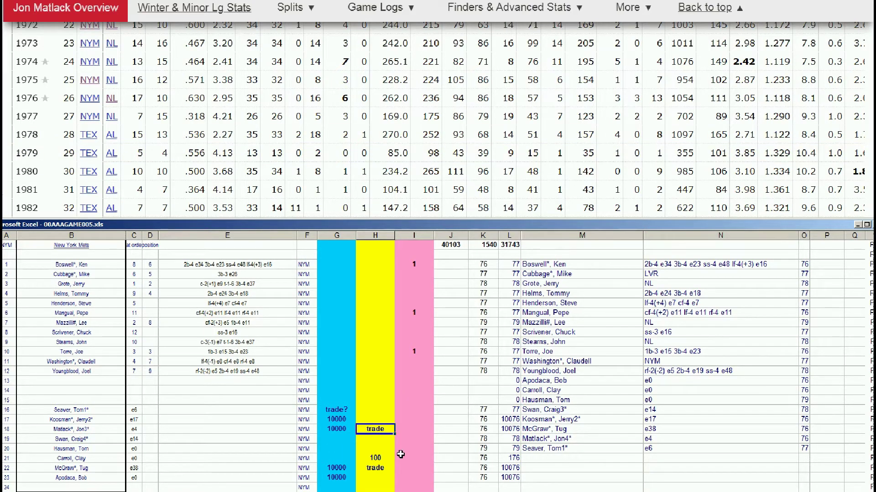
# Back on Baseball Reference, search for "carroll" and open Clay Carroll's player page
pyautogui.moveTo(875, 40); pyautogui.dragTo(875, 28)
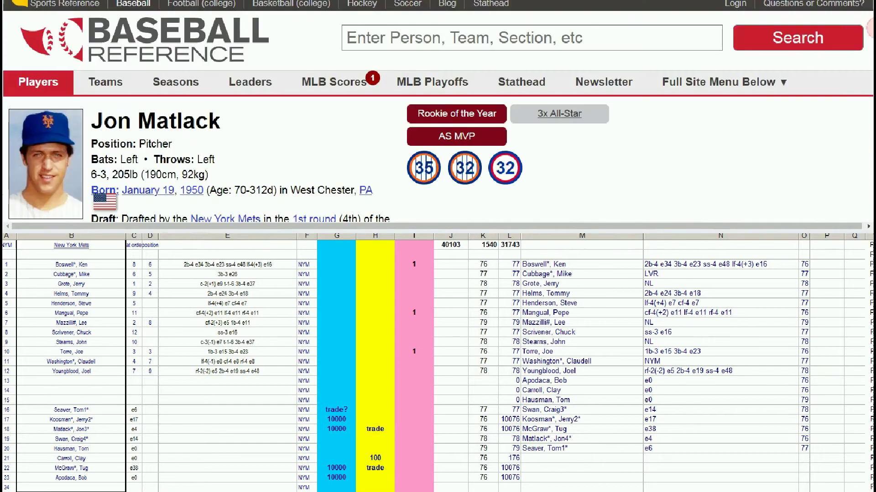
pyautogui.click(686, 42)
pyautogui.write('carr')
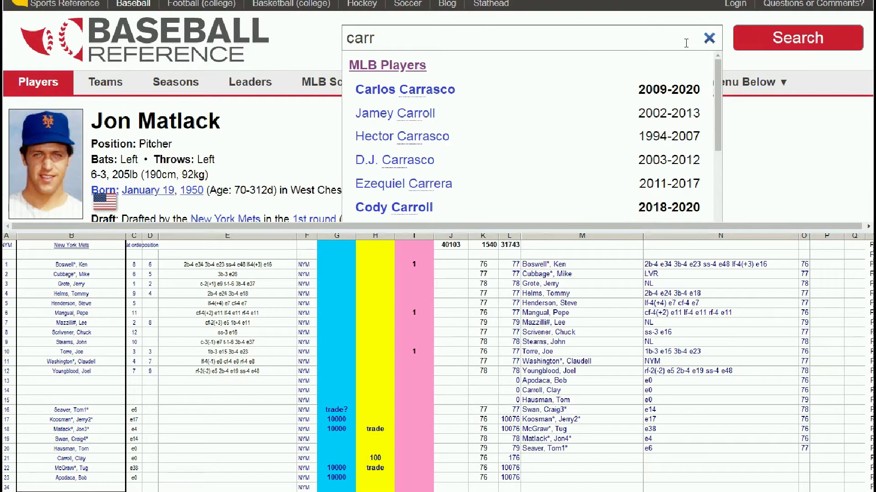
pyautogui.write('oll')
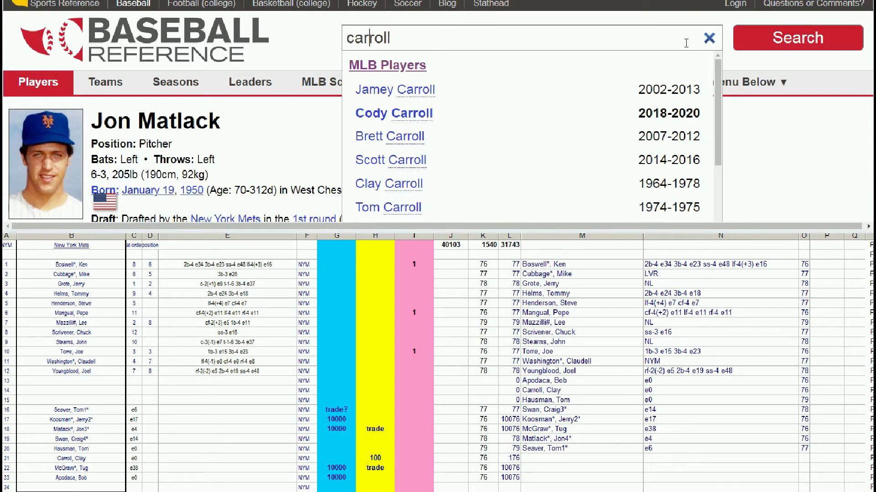
pyautogui.click(414, 183)
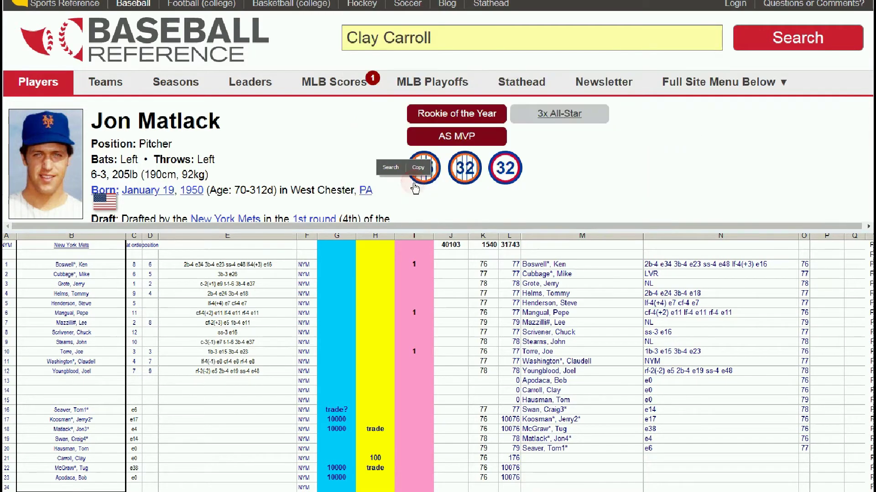
# Examine Clay Carroll's Standard Pitching seasons from 1964 to 1978 and select his yellow column H cell in the Mets roster
pyautogui.scroll(-10, 563, 139)
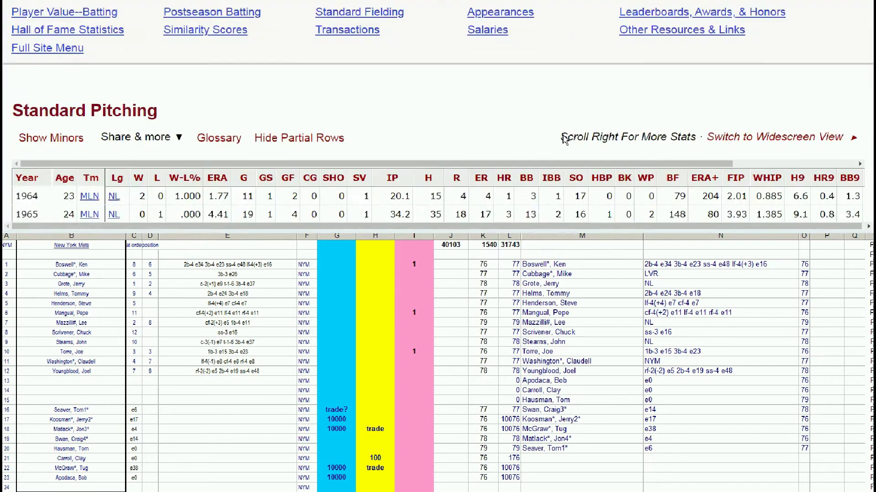
pyautogui.scroll(2, 564, 139)
pyautogui.scroll(-5, 564, 139)
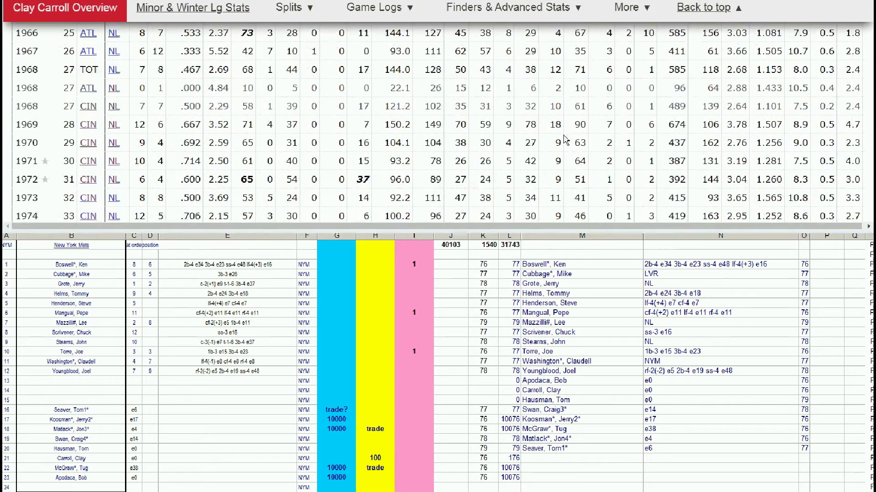
pyautogui.scroll(-5, 565, 138)
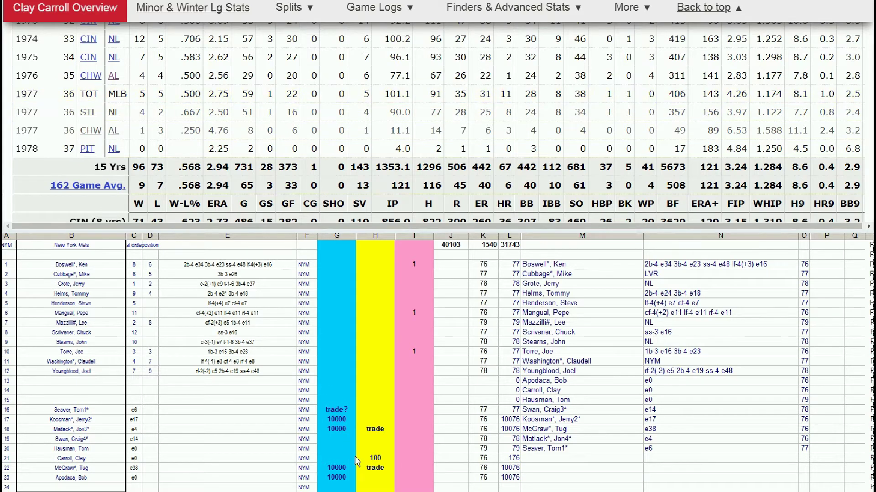
pyautogui.click(377, 459)
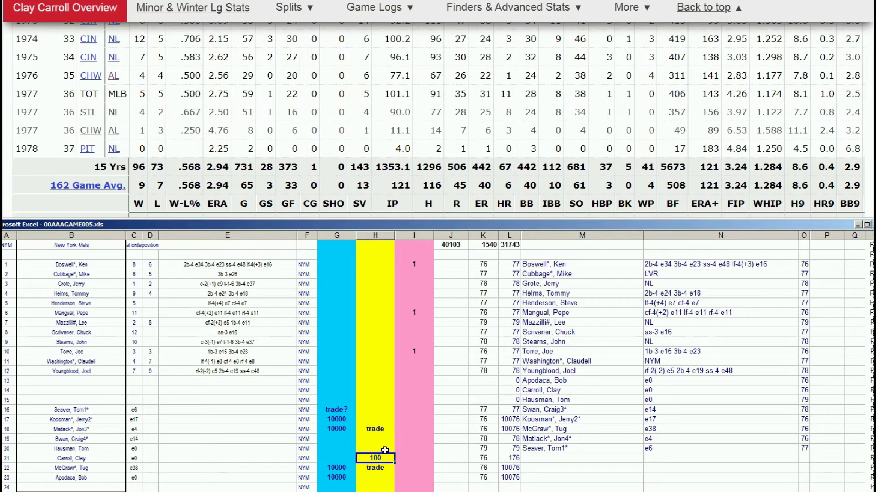
# Back on Baseball Reference, search for "mcgra" and open Tug McGraw's player page
pyautogui.moveTo(875, 42); pyautogui.dragTo(875, 23)
pyautogui.click(663, 35)
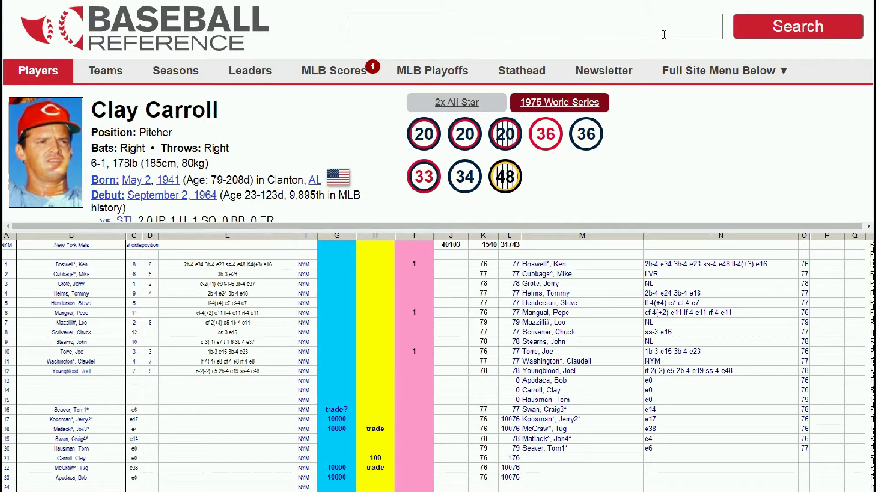
pyautogui.write('mcgra')
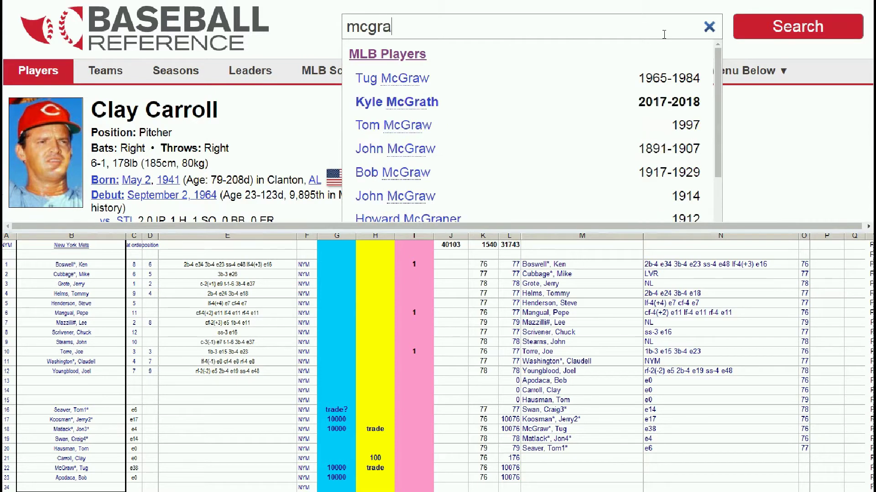
pyautogui.click(424, 78)
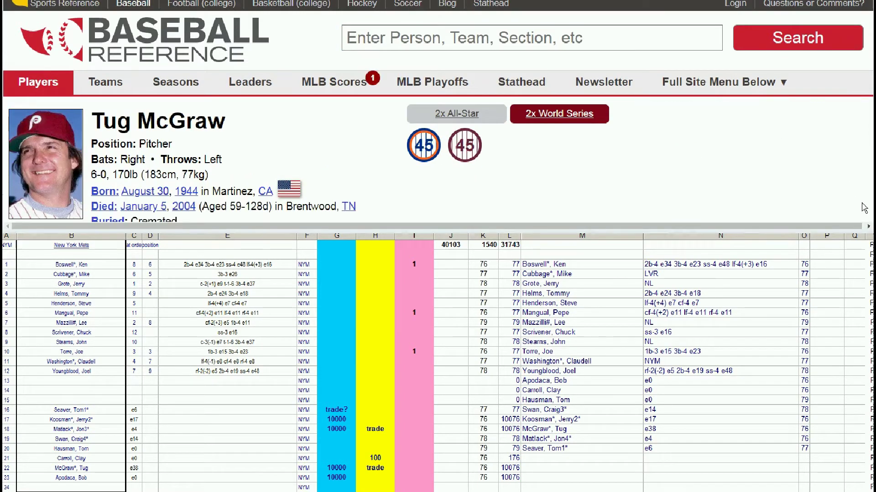
# Review Tug McGraw's pitching seasons through 1981, then select his blue column G cell and Jerry Koosman's name cell in the Mets roster
pyautogui.scroll(-15, 438, 112)
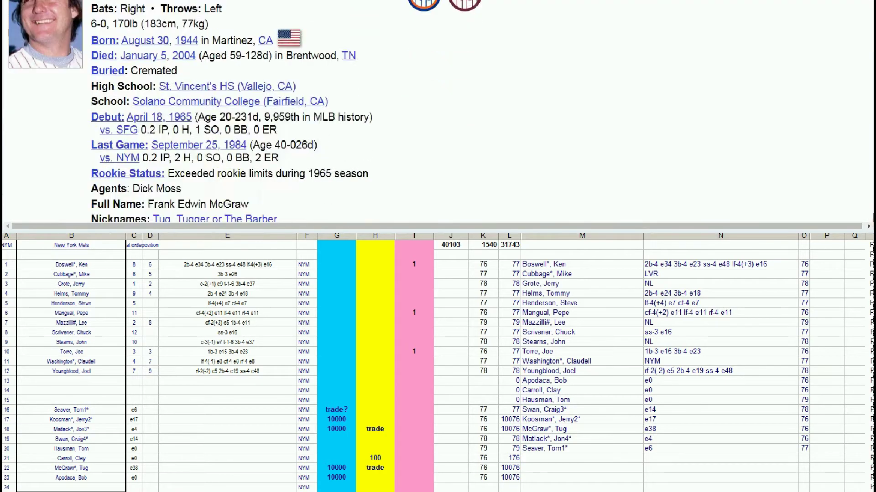
pyautogui.scroll(-6, 438, 114)
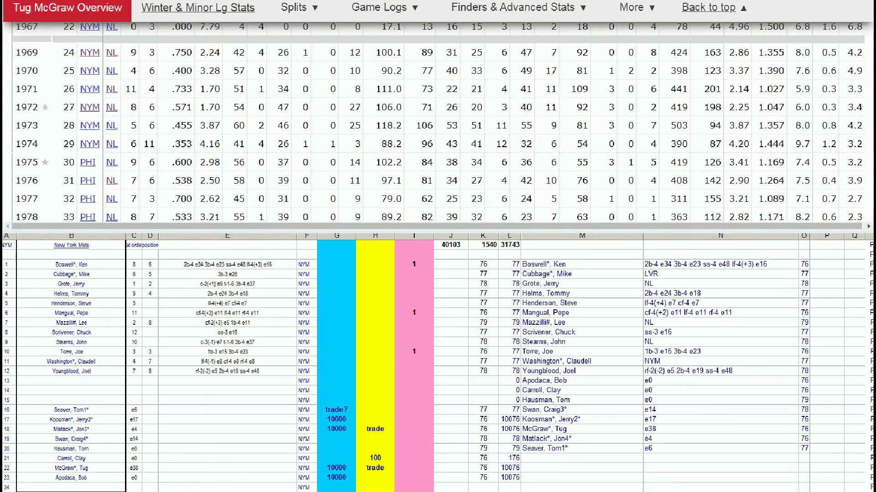
pyautogui.scroll(-1, 438, 114)
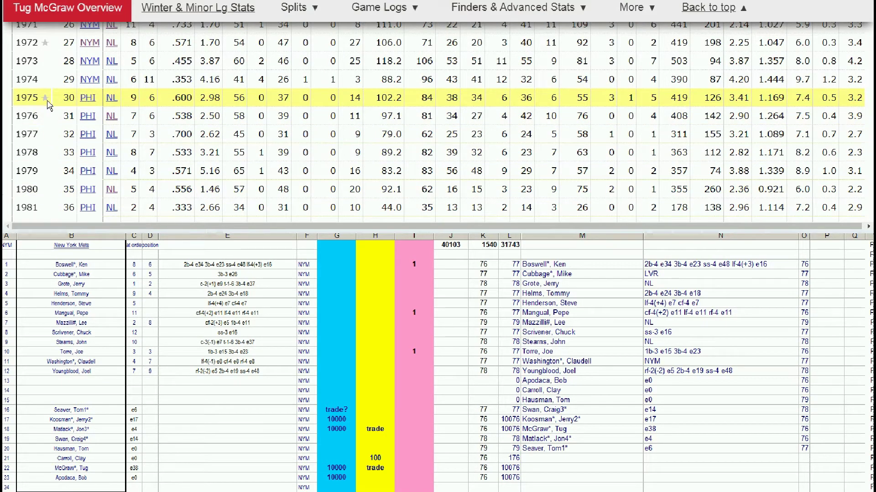
pyautogui.click(338, 471)
pyautogui.click(336, 468)
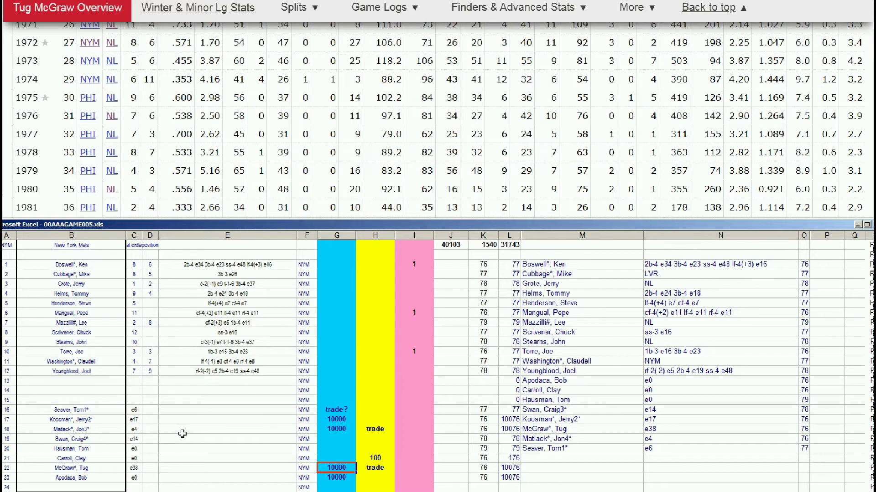
pyautogui.click(106, 421)
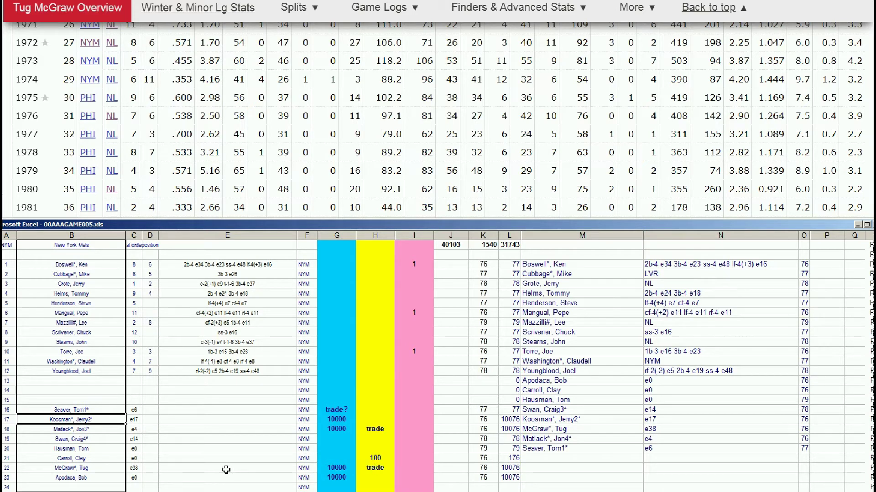
# Select Bob Apodaca's blue column G cell, and on Baseball Reference search for "apo" and open his player page
pyautogui.click(347, 478)
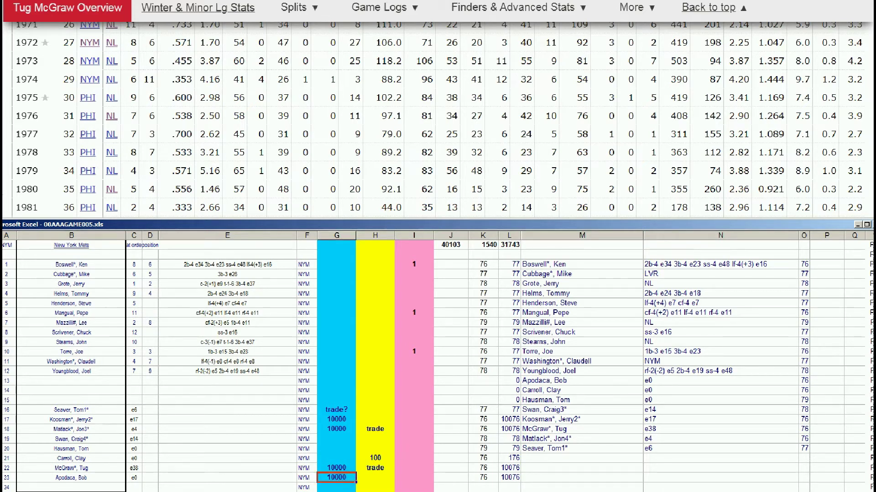
pyautogui.click(708, 8)
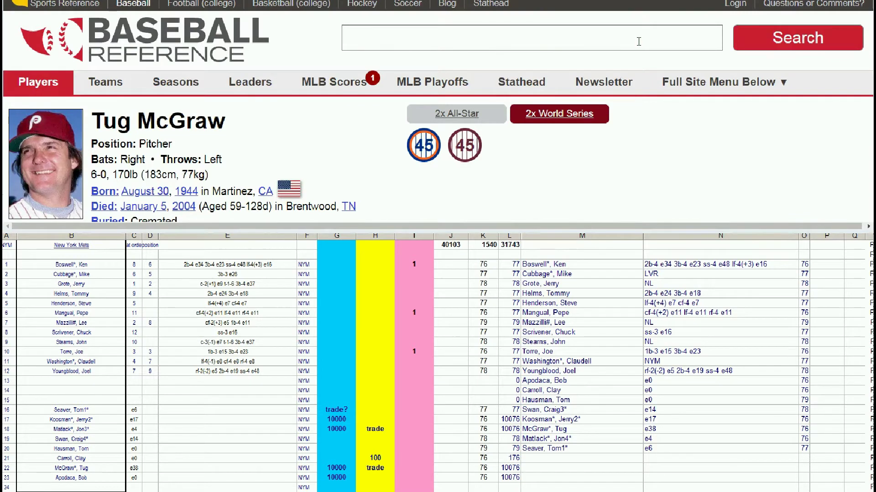
pyautogui.click(638, 41)
pyautogui.write('apo')
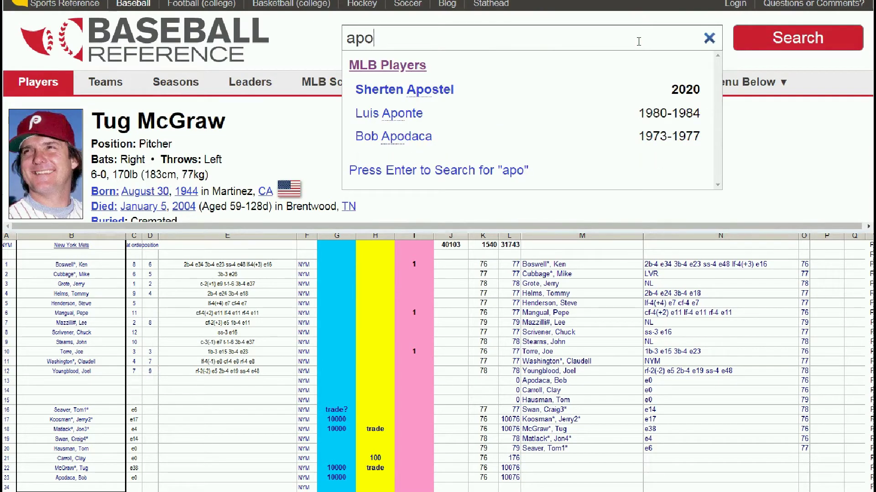
pyautogui.click(428, 140)
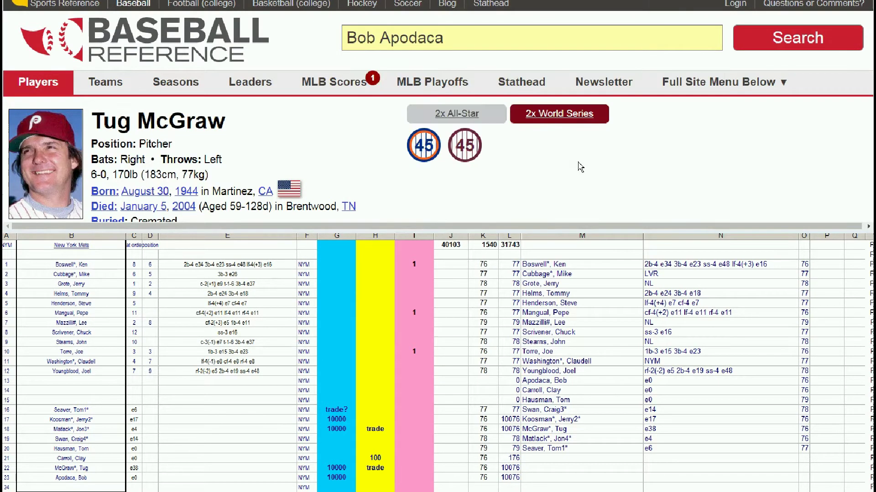
# Examine Bob Apodaca's Standard Pitching seasons from 1973 to 1977 and select his blue column G cell in the Mets roster
pyautogui.scroll(-10, 682, 166)
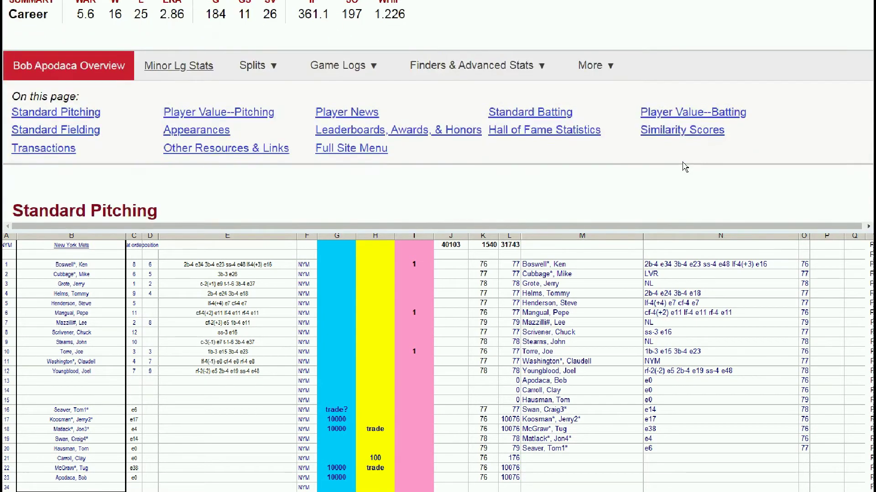
pyautogui.scroll(-1, 684, 166)
pyautogui.scroll(1, 684, 167)
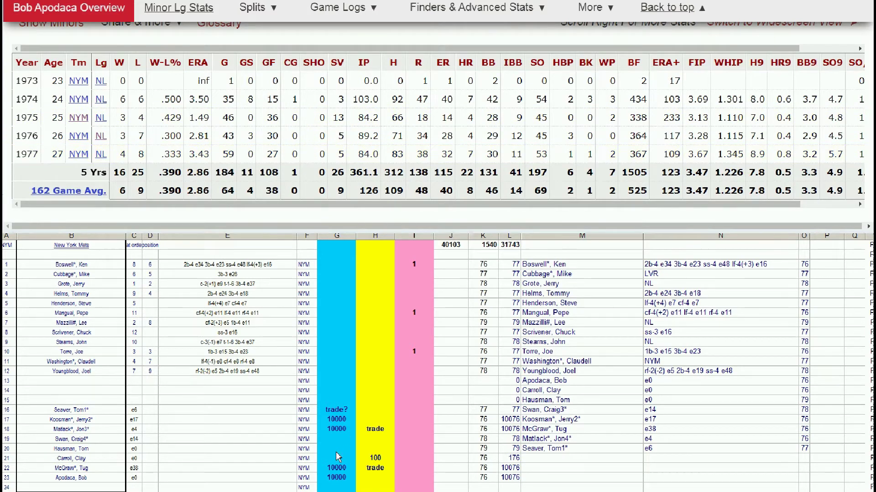
pyautogui.click(343, 478)
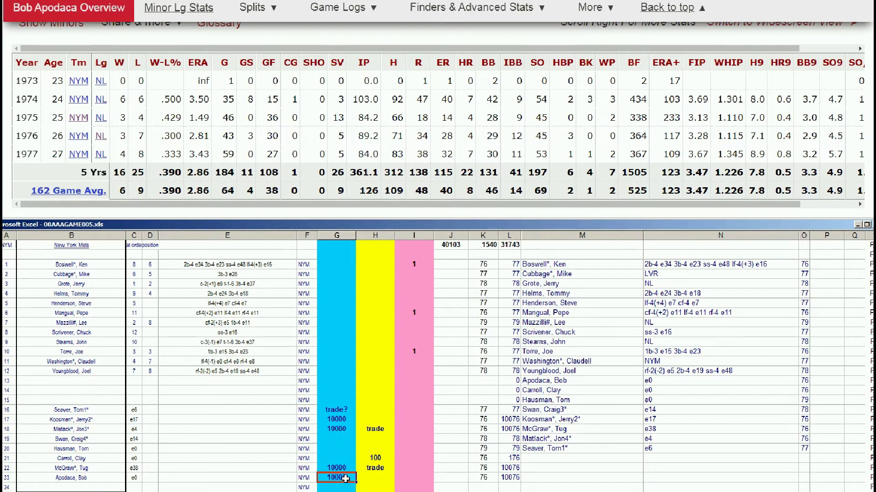
pyautogui.click(362, 479)
pyautogui.click(343, 478)
# Back on Baseball Reference, search for "seaver" and open Tom Seaver's player page
pyautogui.click(666, 7)
pyautogui.click(639, 40)
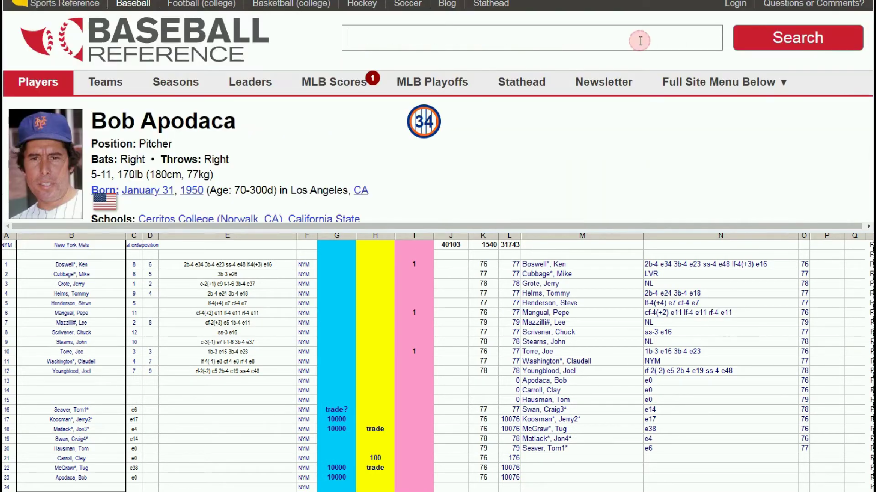
pyautogui.write('seaver')
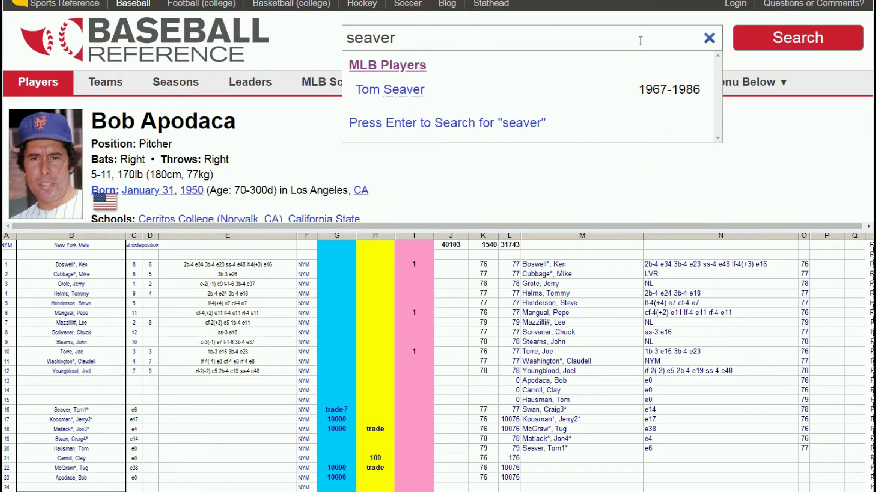
pyautogui.click(422, 88)
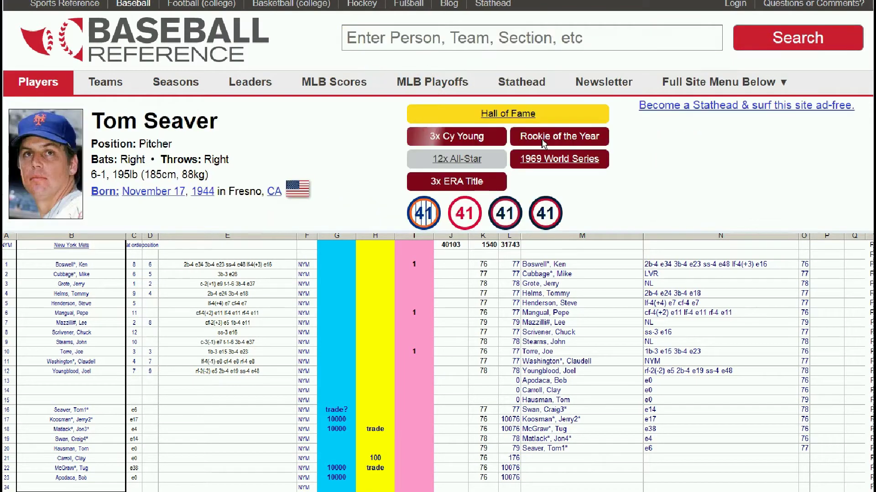
# Examine Tom Seaver's Standard Pitching seasons from the 1977 Mets and Reds split through 1986, including his career totals
pyautogui.scroll(-10, 543, 143)
pyautogui.scroll(5, 174, 160)
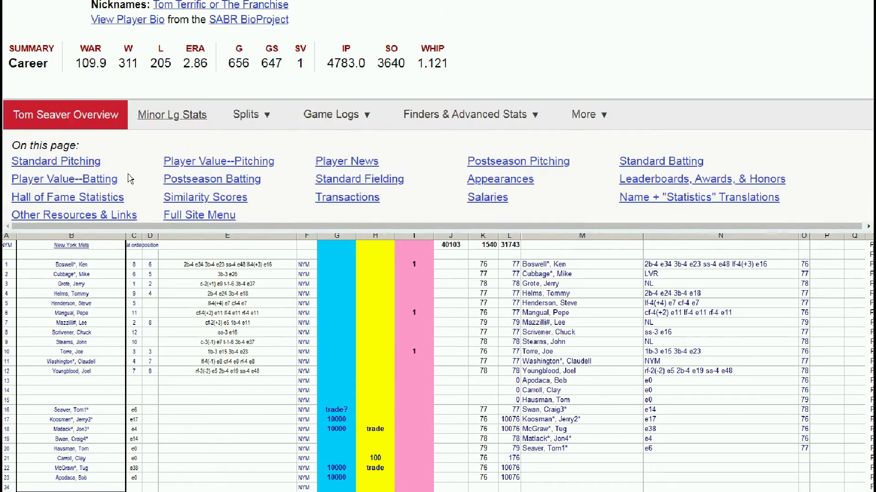
pyautogui.scroll(-5, 566, 214)
pyautogui.scroll(-2, 630, 92)
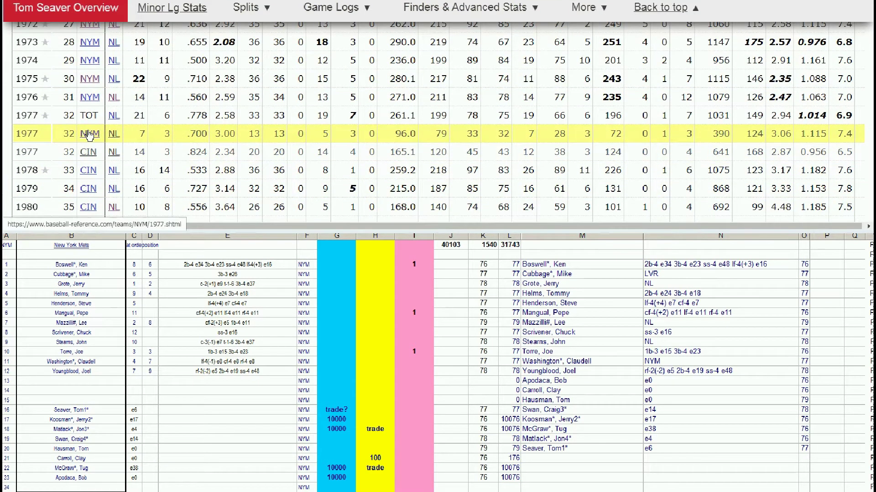
pyautogui.moveTo(225, 132)
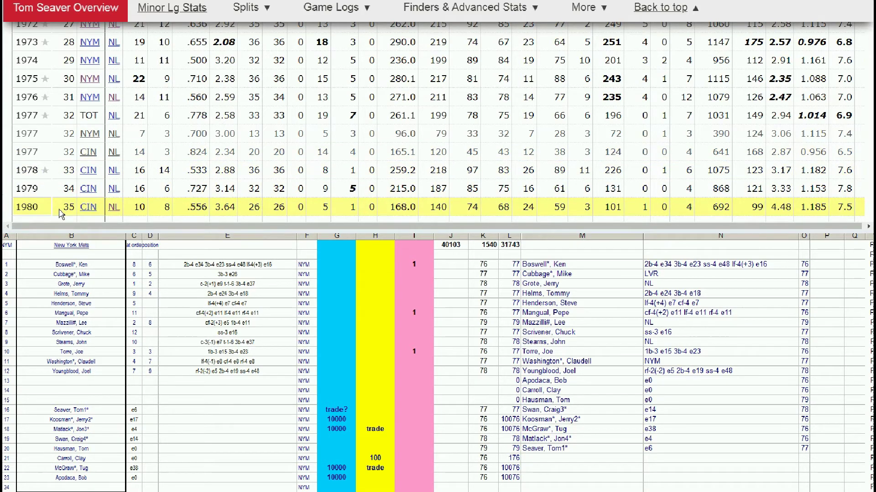
pyautogui.scroll(-1, 54, 194)
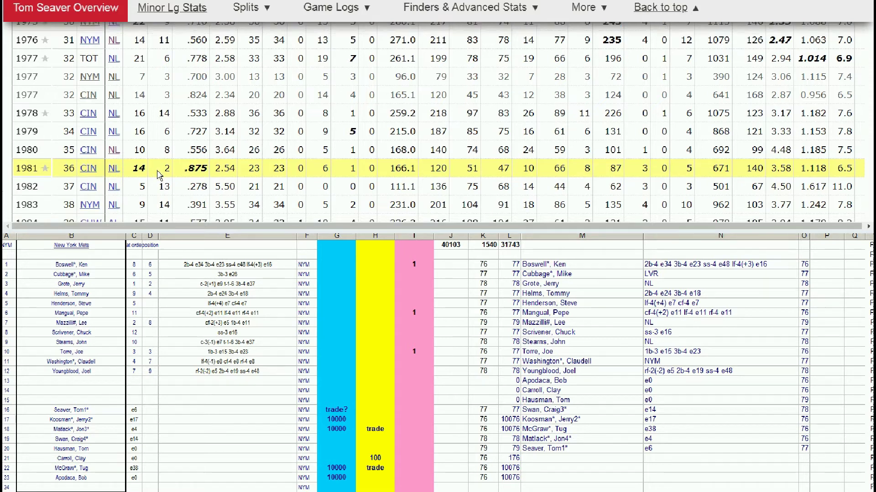
pyautogui.scroll(-3, 155, 176)
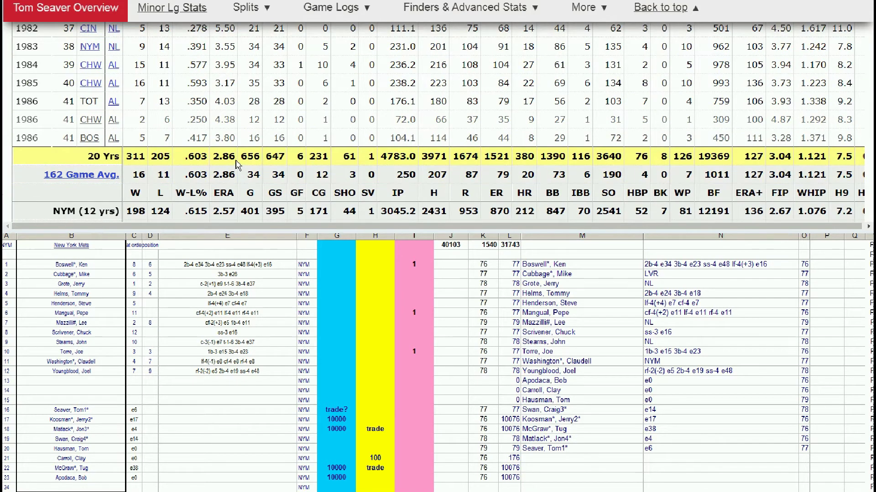
# Go back over Tom Seaver's seasons from 1967 onward, including the ERA details for 1981, and read his totals by team
pyautogui.scroll(1, 141, 164)
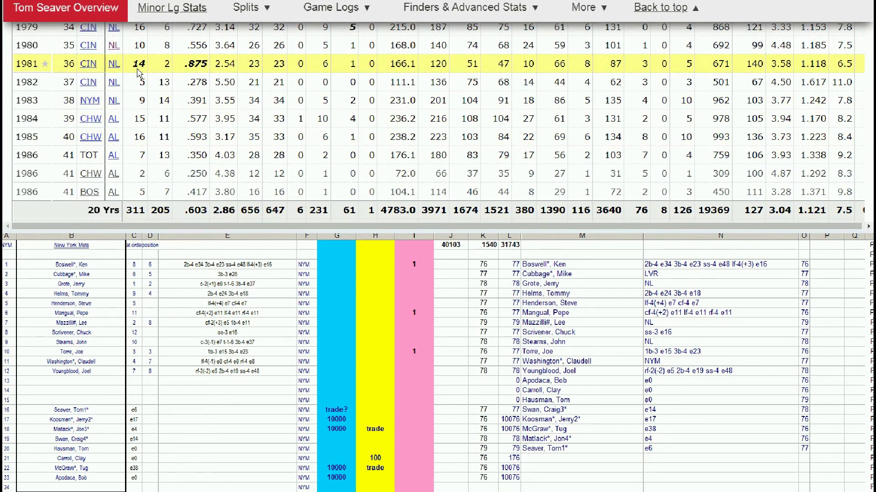
pyautogui.scroll(1, 145, 75)
pyautogui.scroll(3, 145, 120)
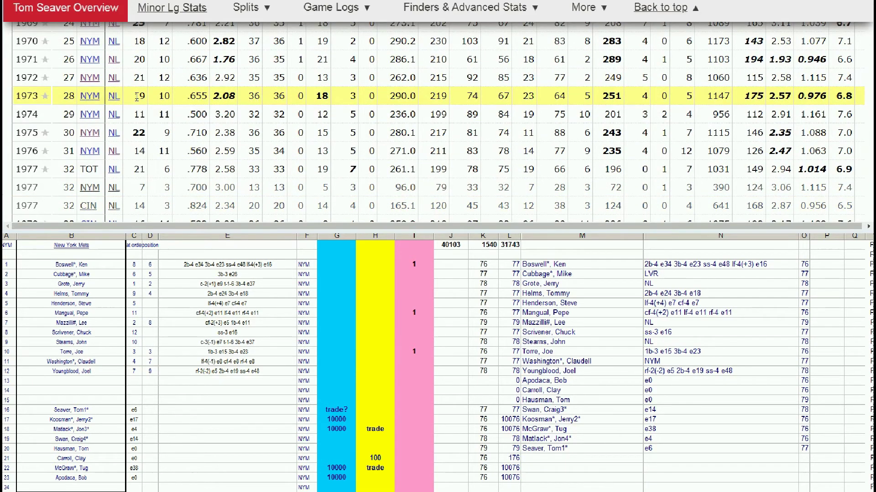
pyautogui.scroll(2, 137, 97)
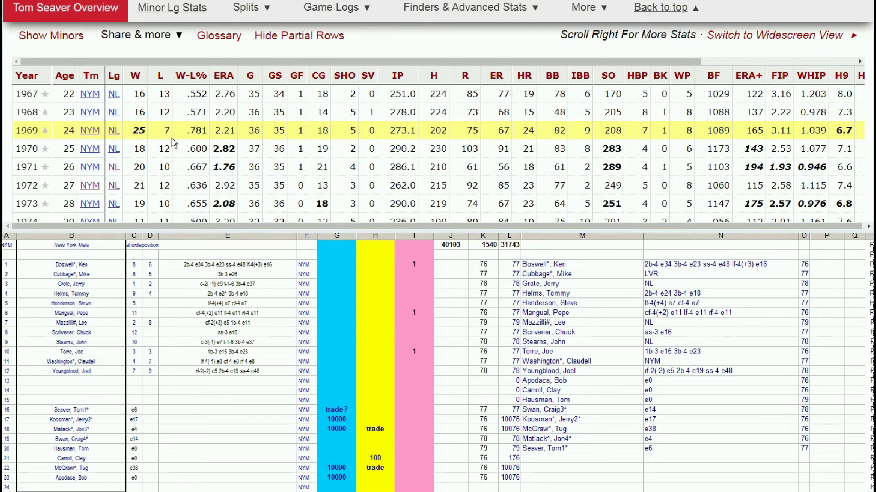
pyautogui.scroll(-1, 164, 144)
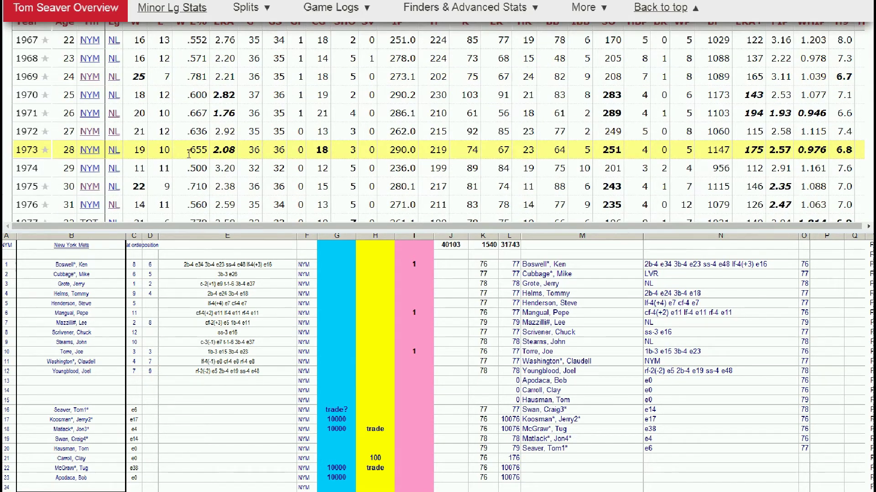
pyautogui.scroll(-1, 188, 153)
pyautogui.scroll(-2, 188, 154)
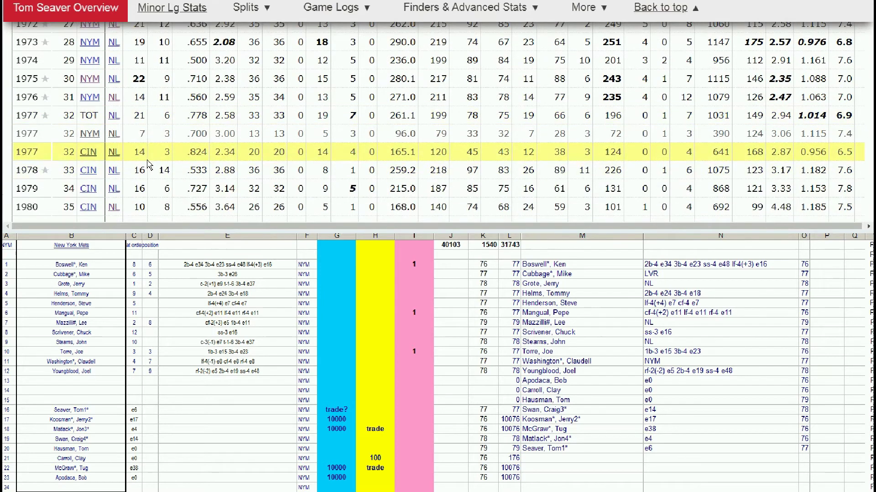
pyautogui.moveTo(223, 120)
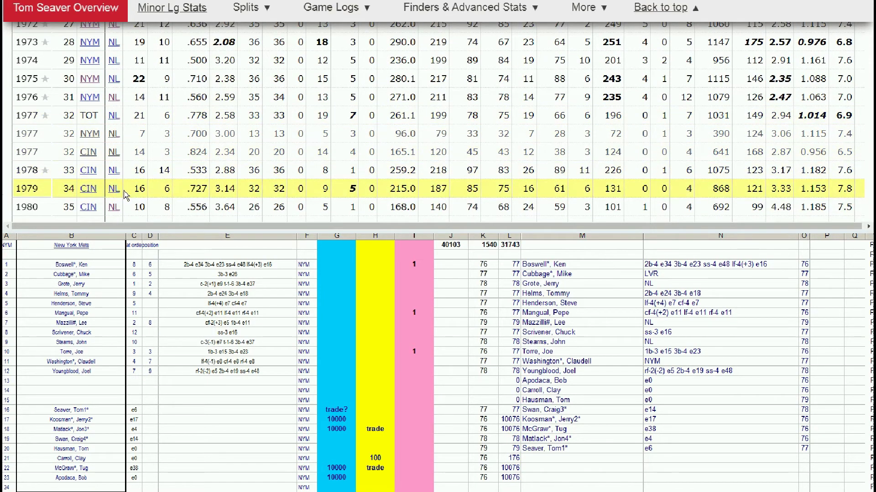
pyautogui.scroll(-1, 201, 172)
pyautogui.moveTo(221, 176)
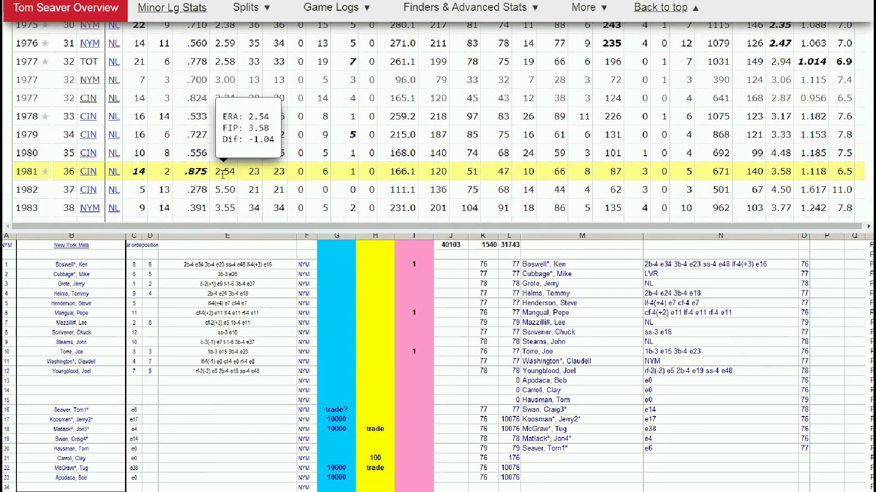
pyautogui.scroll(-4, 224, 174)
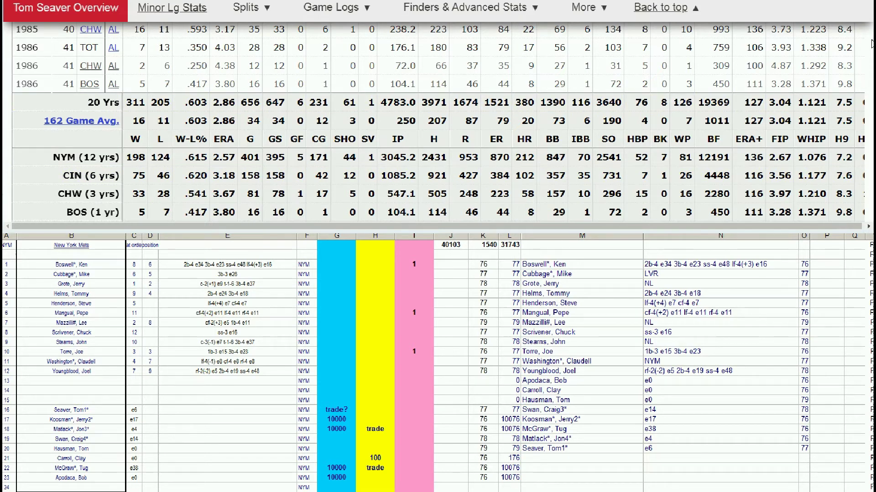
# Search Baseball Reference for "pete rose" and open the page of the player active 1963-1986
pyautogui.scroll(20, 820, 20)
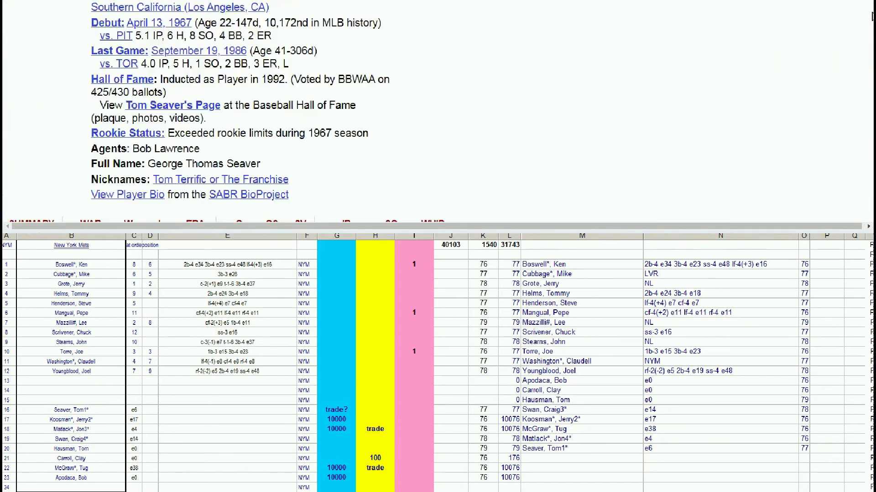
pyautogui.click(664, 39)
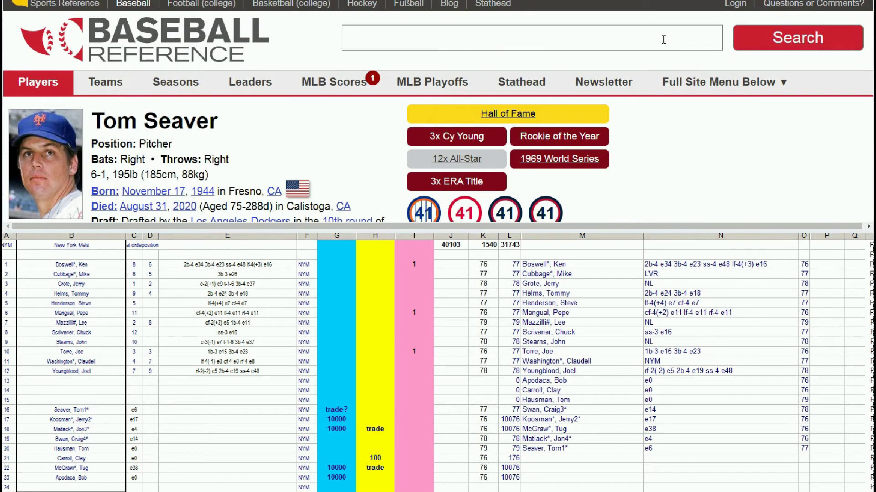
pyautogui.write('pete ')
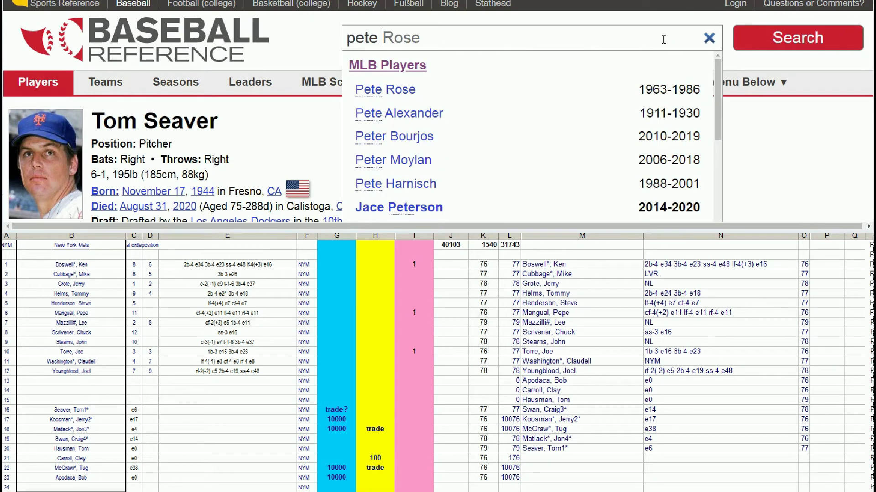
pyautogui.write('rose')
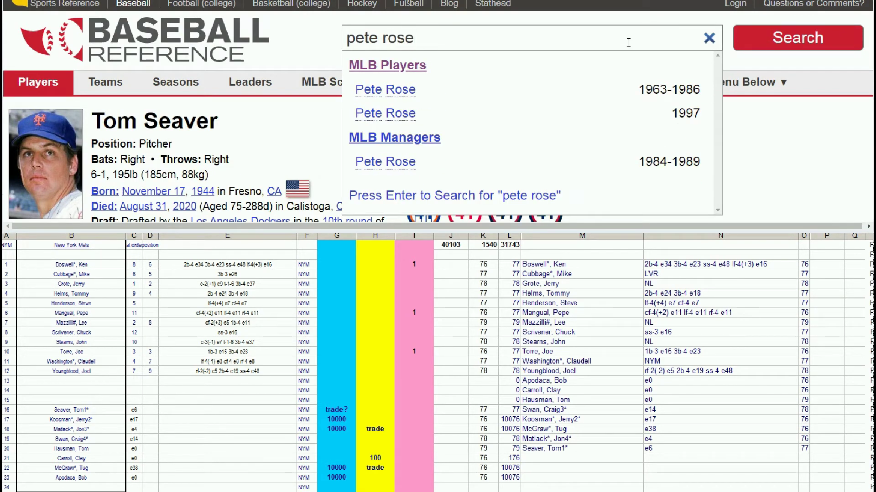
pyautogui.click(401, 90)
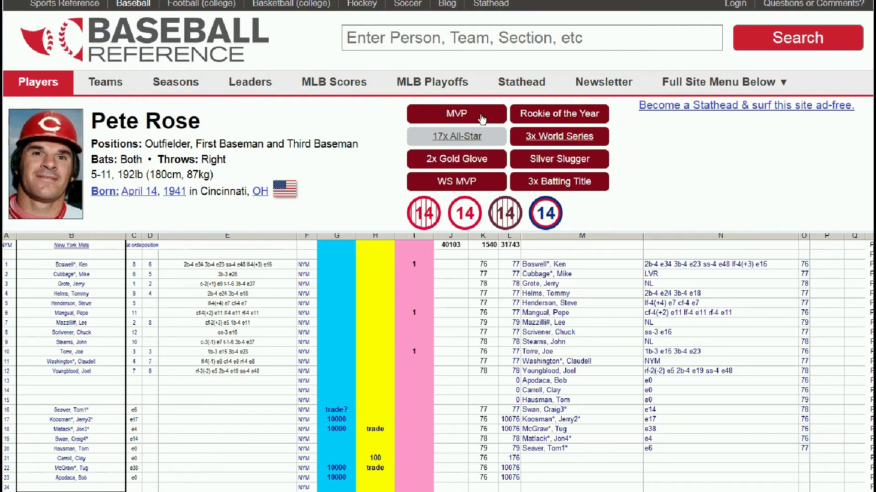
# Examine Pete Rose's batting seasons from 1964 with Cincinnati through 1983 with Philadelphia
pyautogui.scroll(-1, 601, 139)
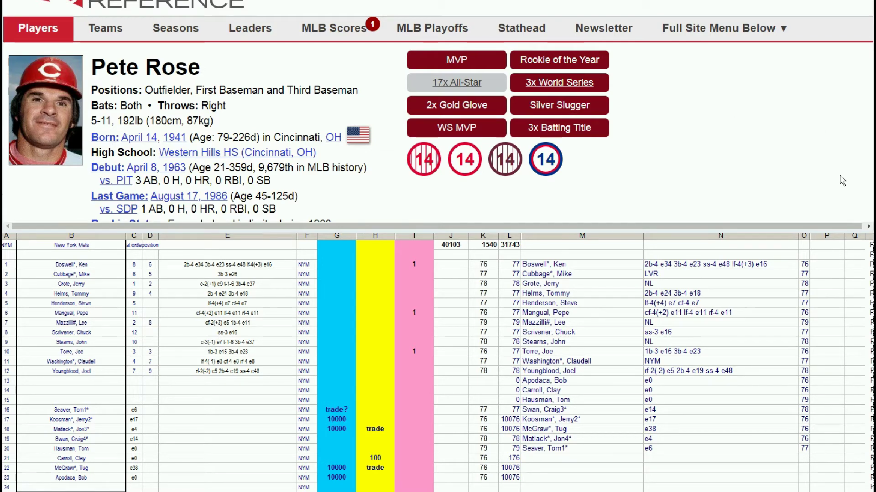
pyautogui.scroll(-8, 438, 112)
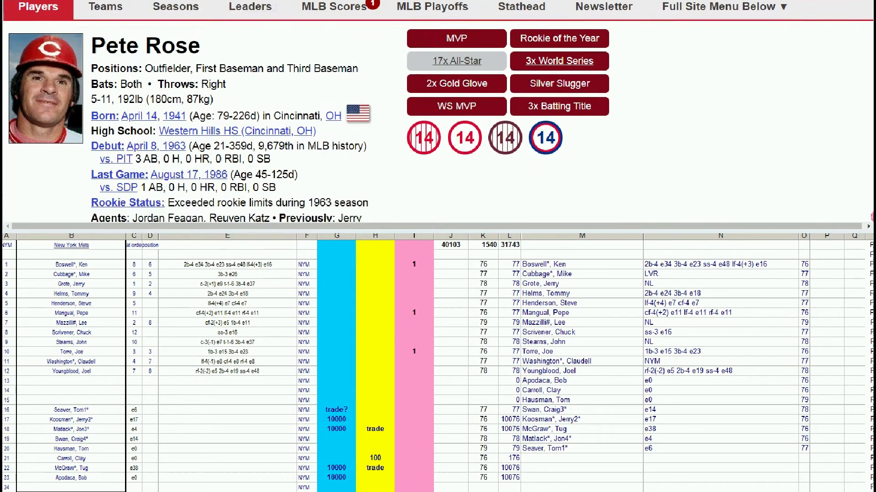
pyautogui.scroll(-10, 438, 119)
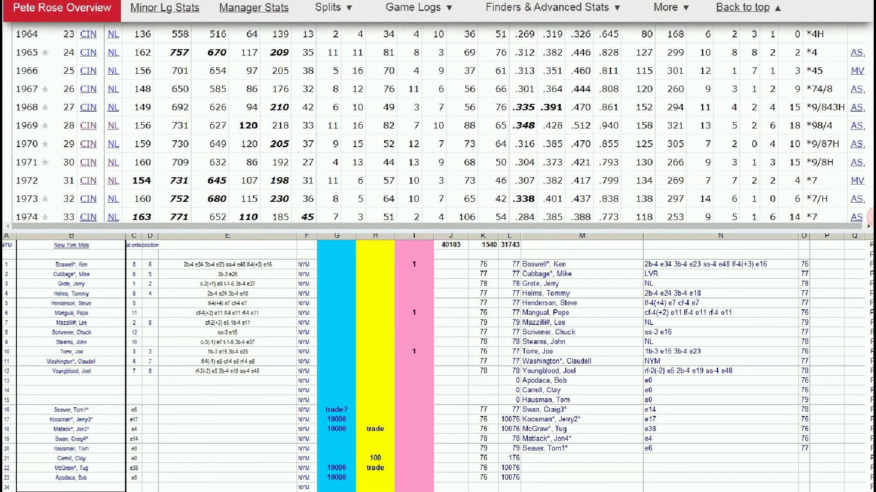
pyautogui.scroll(-4, 438, 118)
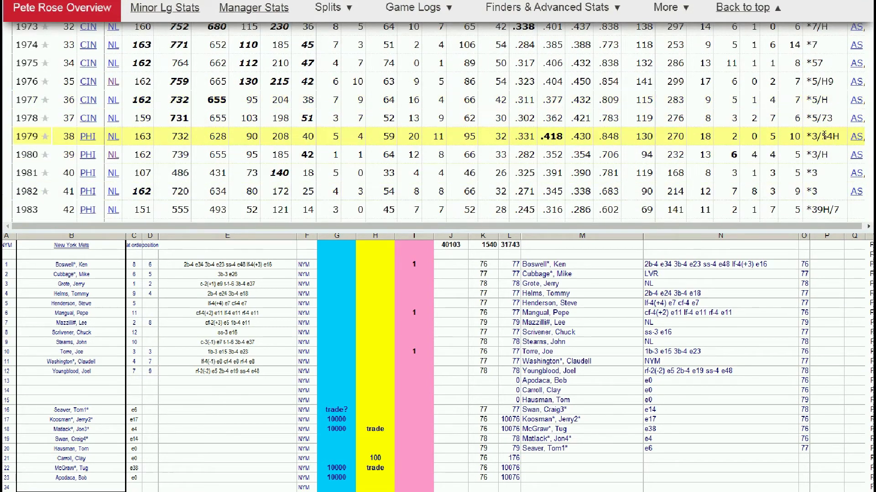
# Open the 1979 Philadelphia Phillies team from Pete Rose's season row and look over its schedule and results page
pyautogui.click(90, 138)
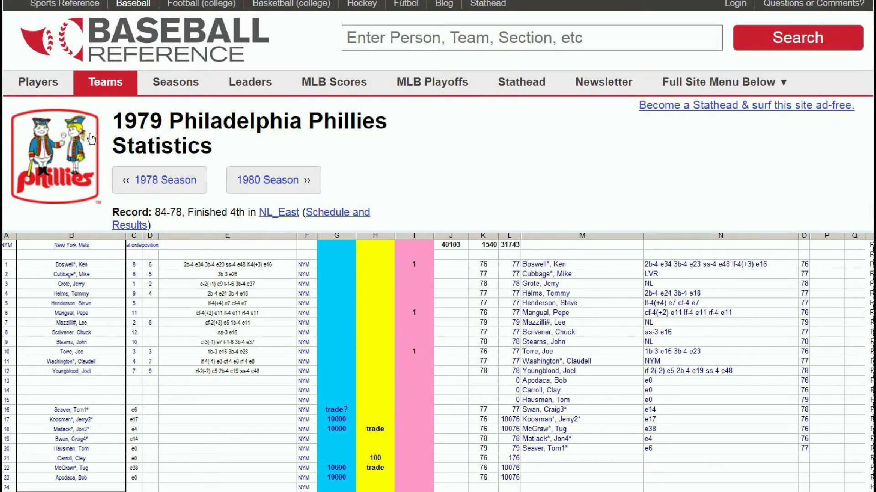
pyautogui.scroll(-1, 209, 131)
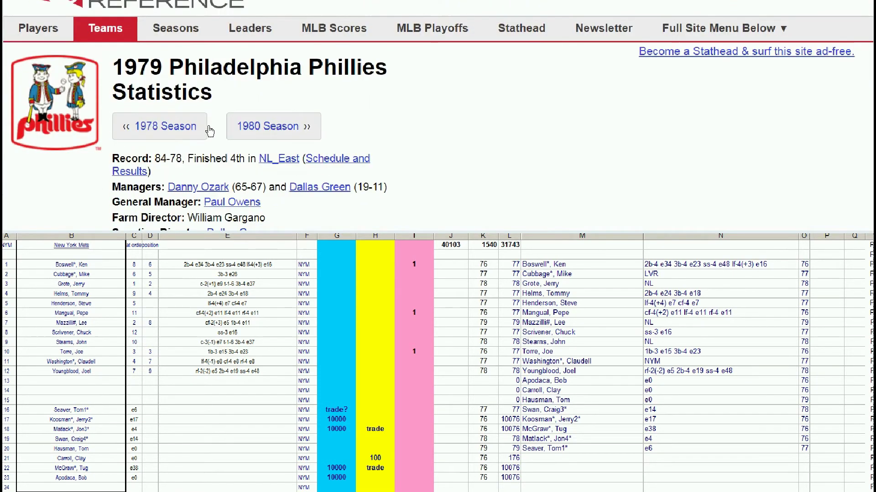
pyautogui.click(338, 160)
pyautogui.scroll(-8, 343, 164)
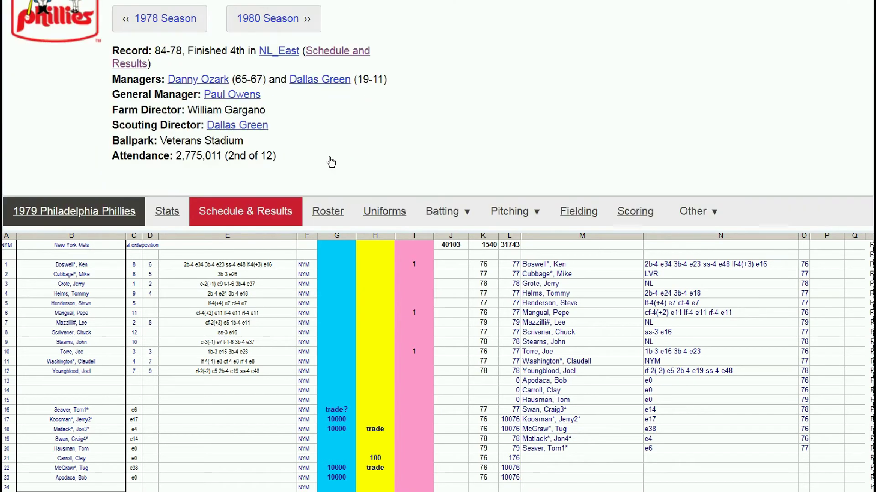
pyautogui.scroll(3, 331, 162)
pyautogui.scroll(2, 332, 162)
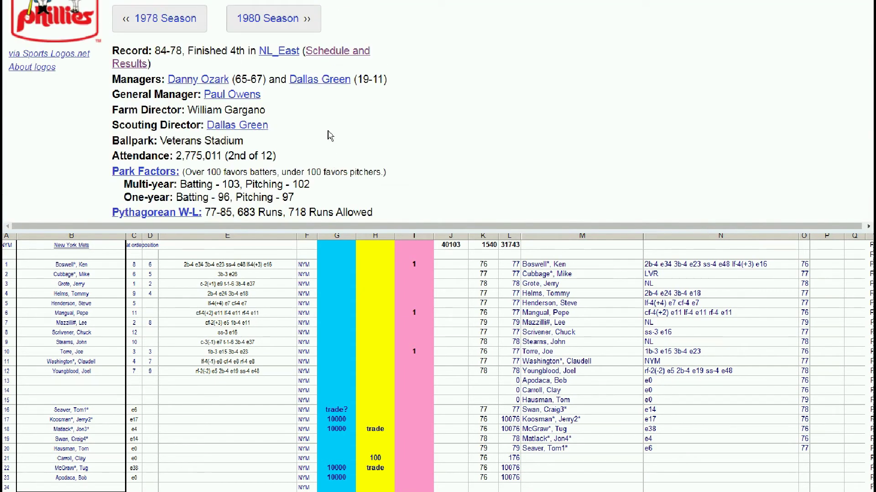
pyautogui.scroll(2, 324, 45)
pyautogui.scroll(-3, 385, 78)
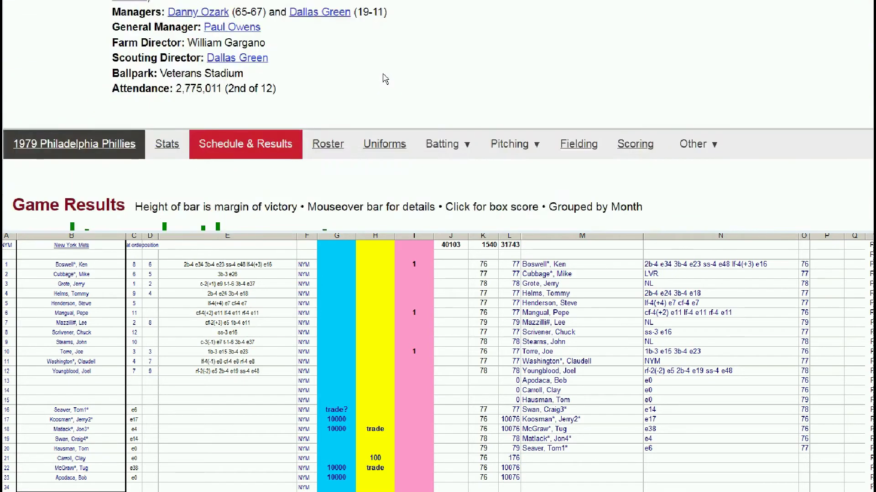
pyautogui.scroll(-1, 385, 79)
pyautogui.scroll(4, 385, 81)
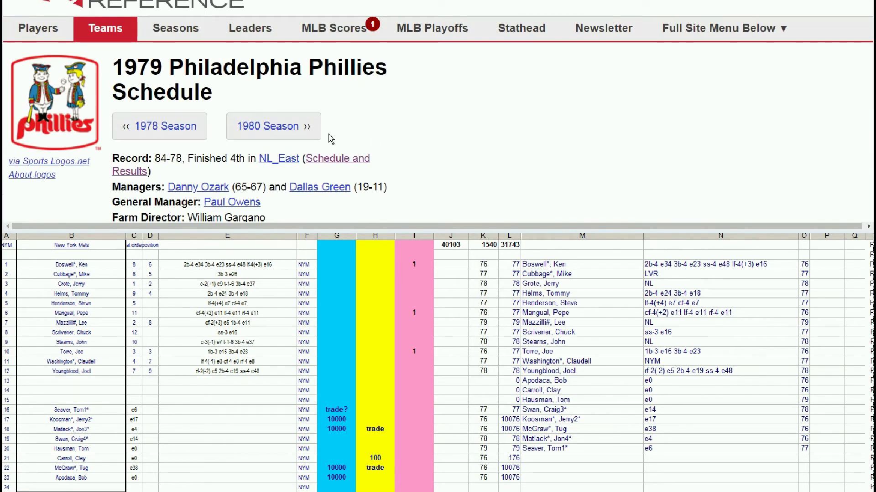
# Bring up the 1979 NL East standings and open the New York Mets team page from them
pyautogui.click(287, 160)
pyautogui.scroll(-4, 386, 148)
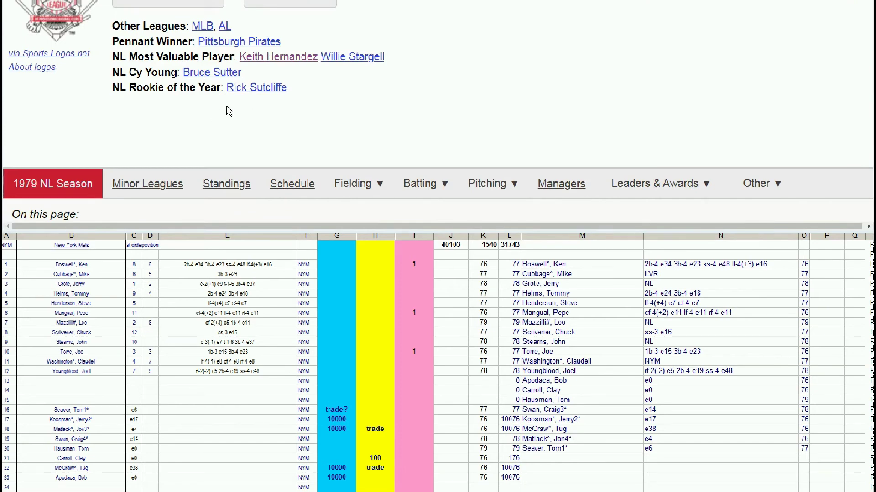
pyautogui.scroll(-5, 225, 113)
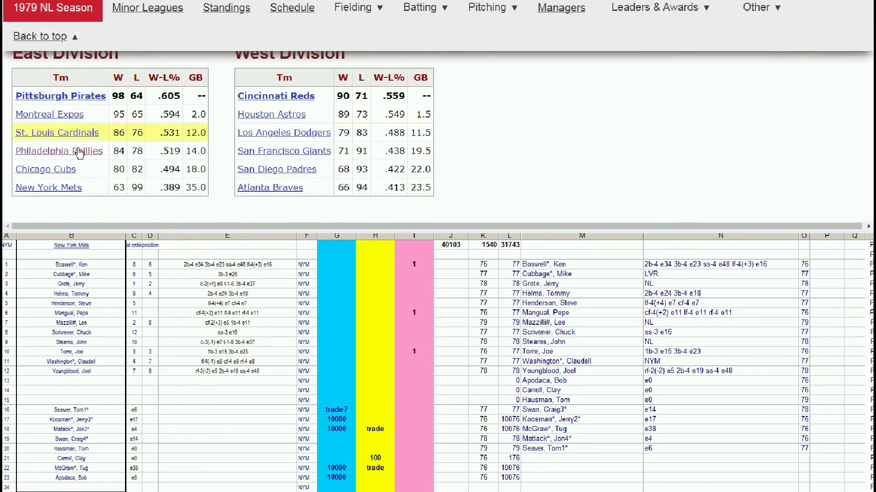
pyautogui.click(63, 189)
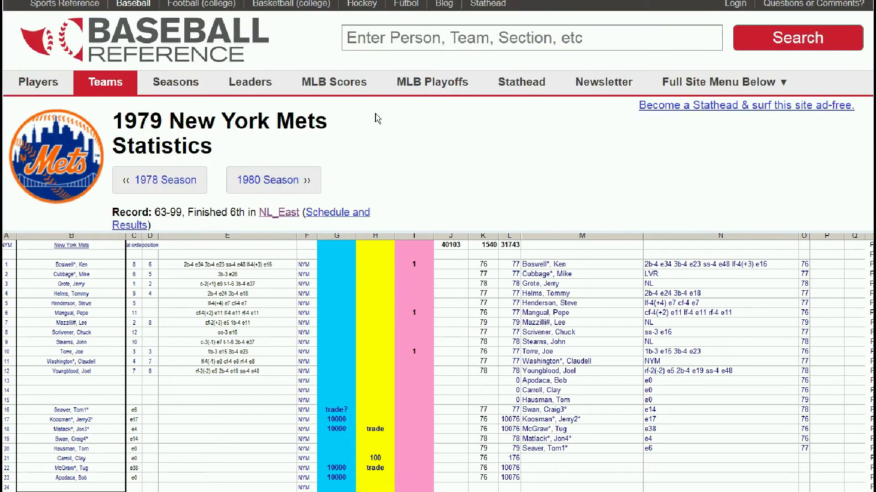
# Examine the starting position players in the 1979 New York Mets Team Batting table
pyautogui.scroll(-15, 358, 121)
pyautogui.scroll(-5, 382, 121)
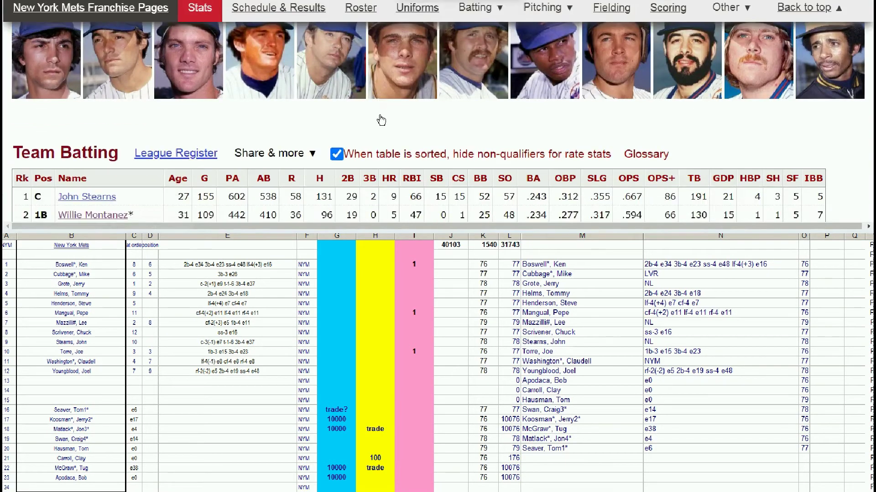
pyautogui.scroll(1, 117, 87)
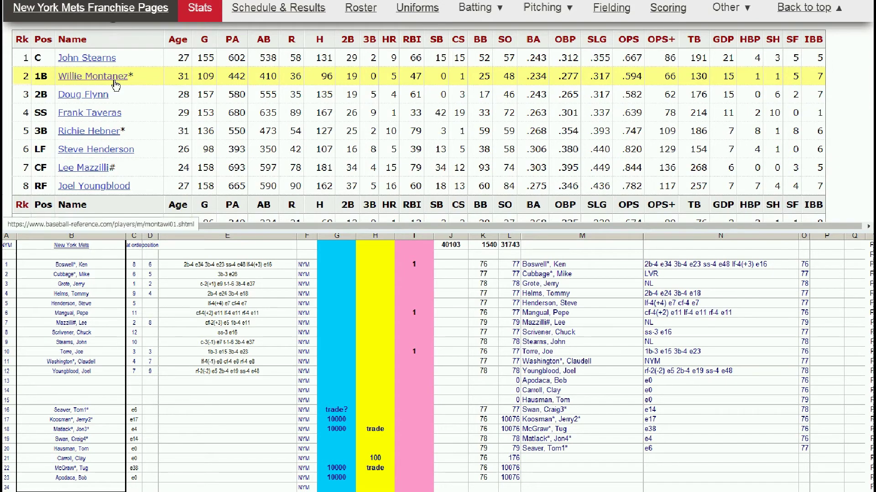
pyautogui.scroll(8, 116, 86)
pyautogui.scroll(6, 115, 87)
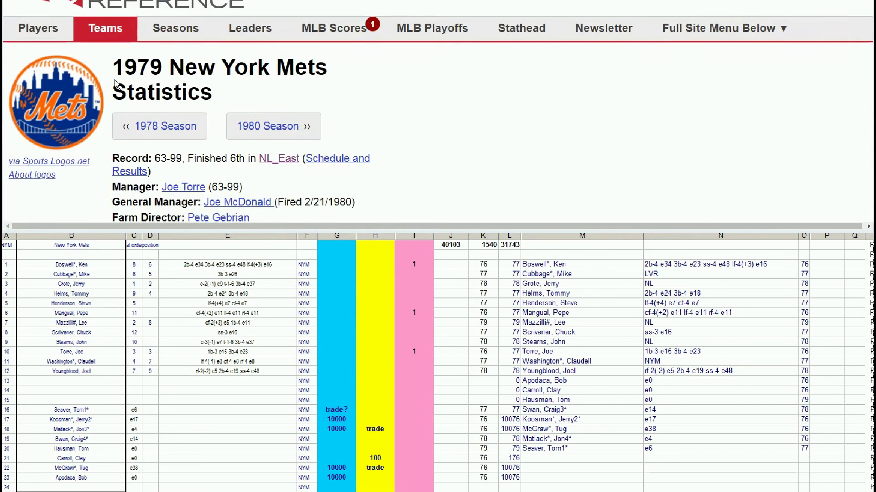
# Go back to the 1978 New York Mets season and read its Team Batting starters
pyautogui.click(142, 124)
pyautogui.scroll(-5, 397, 141)
pyautogui.scroll(-8, 403, 141)
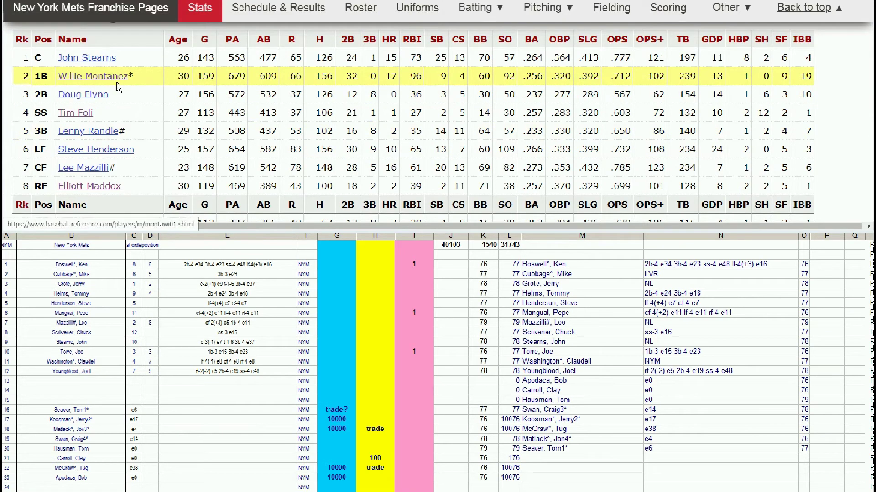
pyautogui.scroll(10, 113, 85)
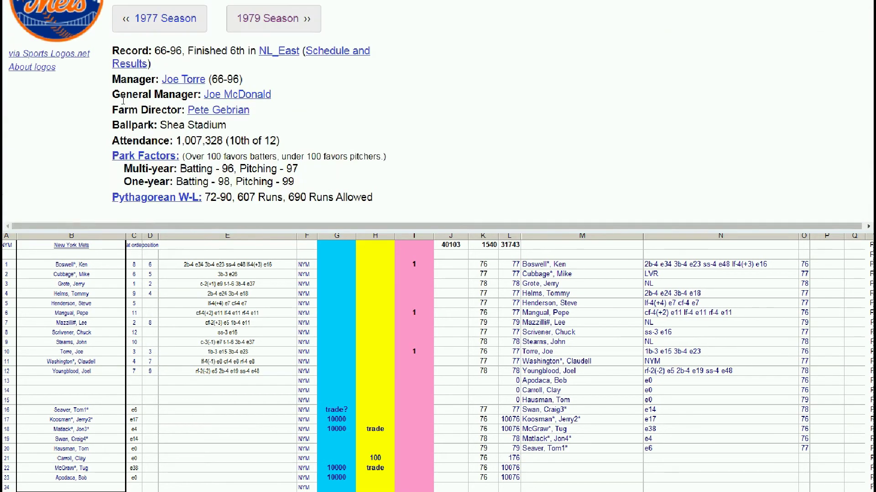
# Open the 1977 New York Mets season and review the starters in its Team Batting table
pyautogui.click(158, 19)
pyautogui.scroll(-5, 359, 89)
pyautogui.scroll(-12, 359, 89)
pyautogui.scroll(1, 111, 89)
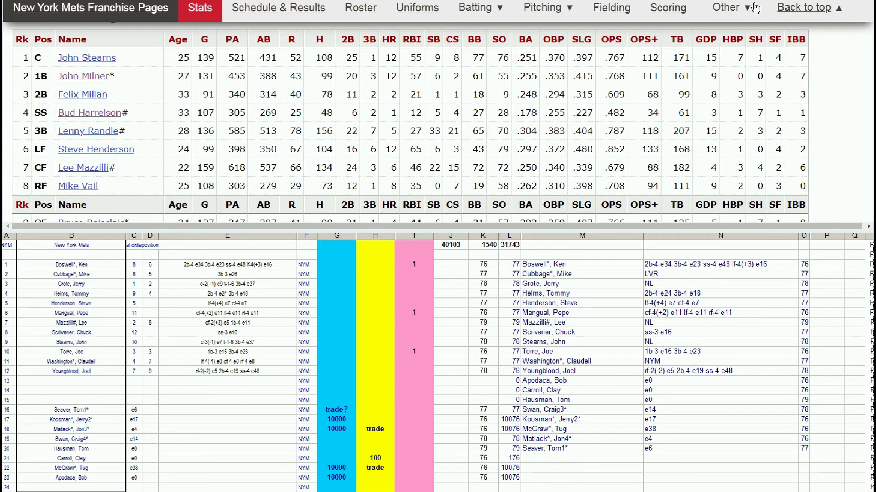
pyautogui.scroll(10, 438, 114)
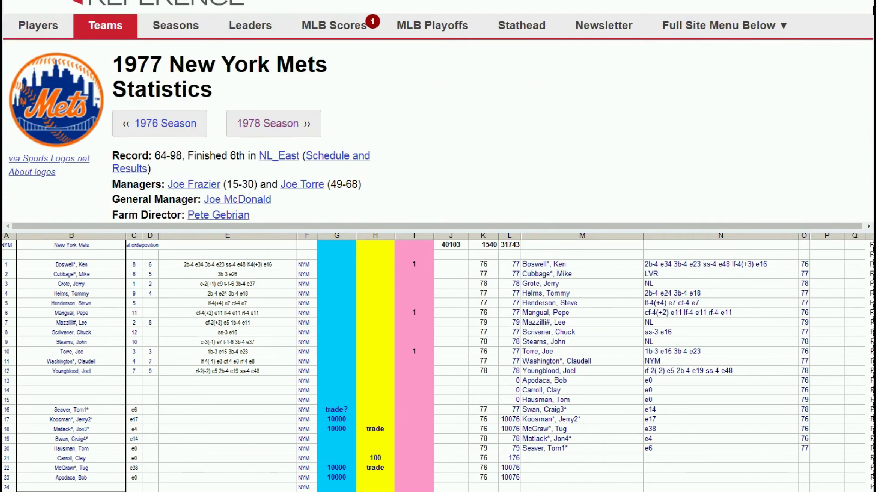
pyautogui.scroll(-2, 469, 141)
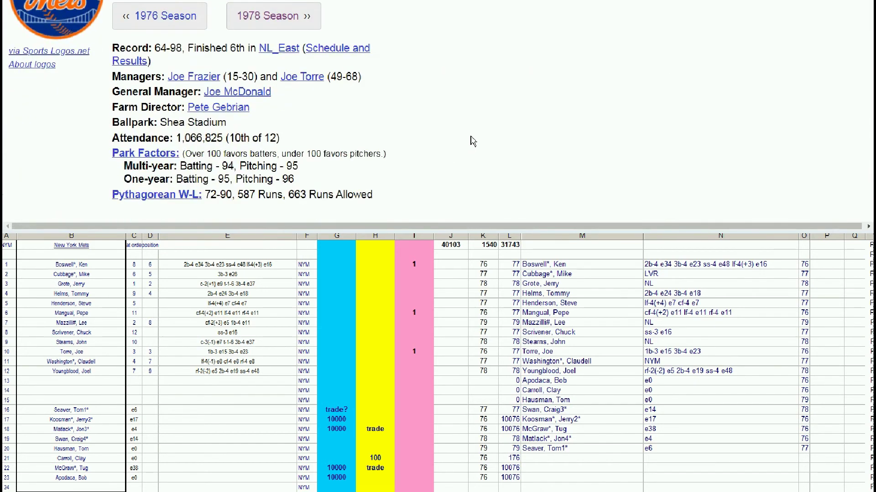
pyautogui.scroll(4, 473, 141)
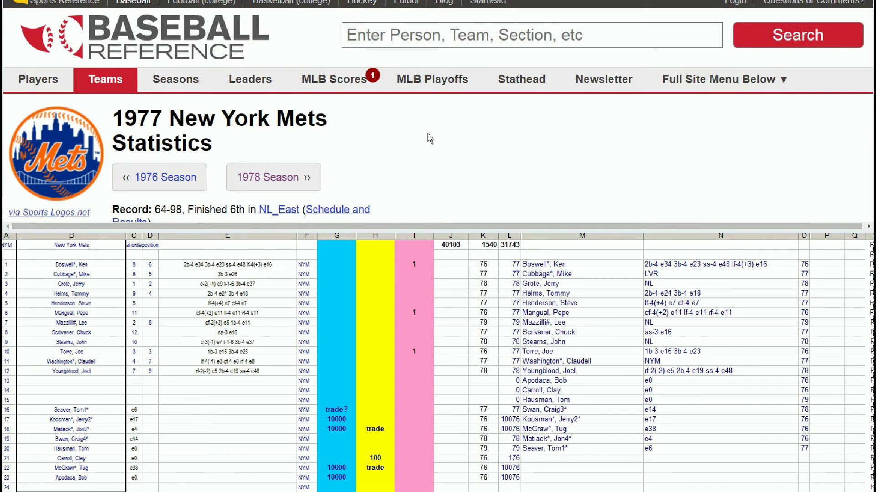
pyautogui.scroll(-2, 430, 139)
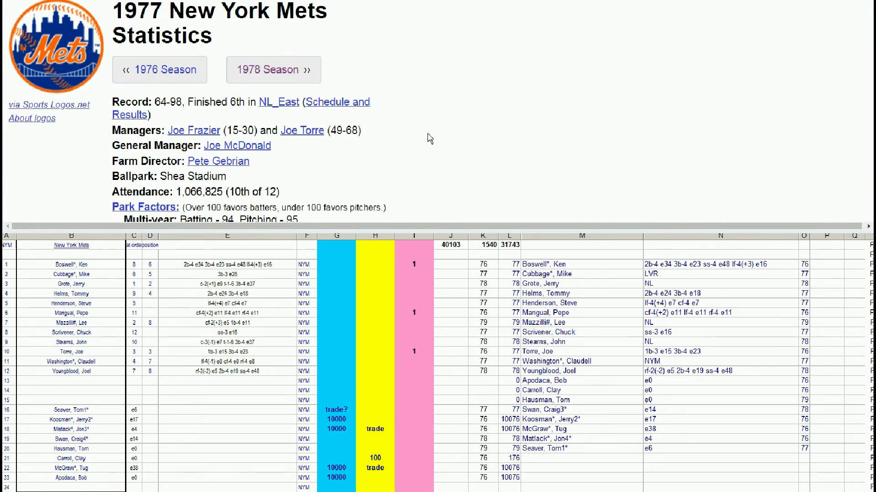
pyautogui.scroll(2, 430, 139)
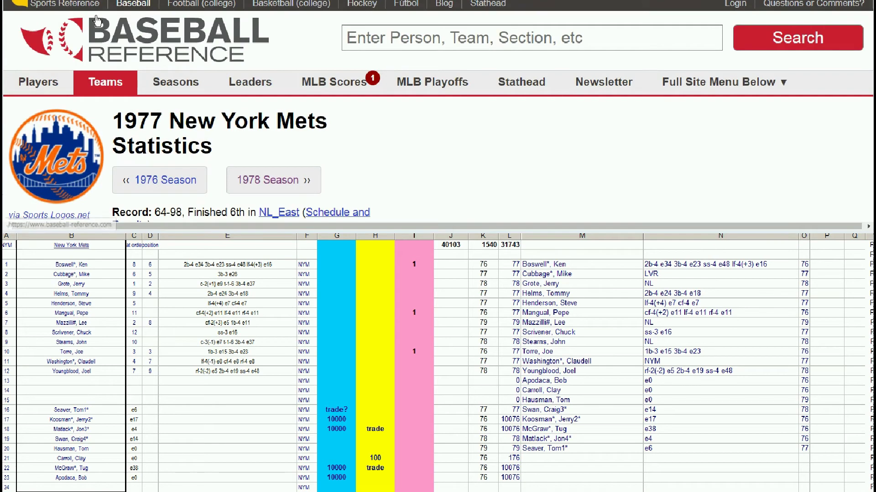
# Return to the 1979 Phillies schedule, advance to the 1980 season and look through its game-by-game results
pyautogui.hotkey('ctrl', 'Tab')
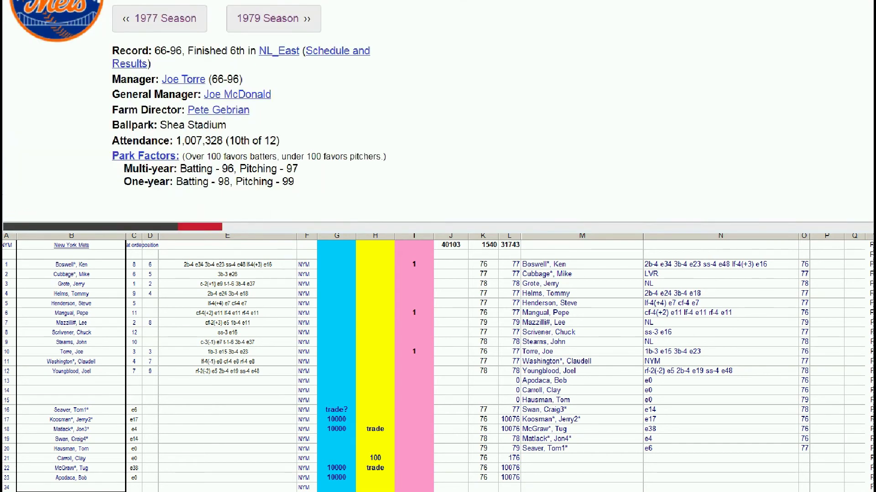
pyautogui.hotkey('ctrl', 'Tab')
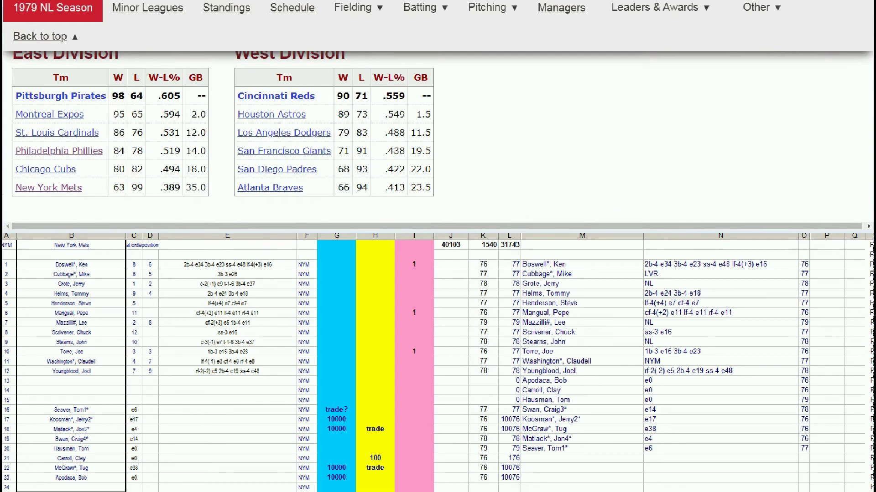
pyautogui.hotkey('ctrl', 'Tab')
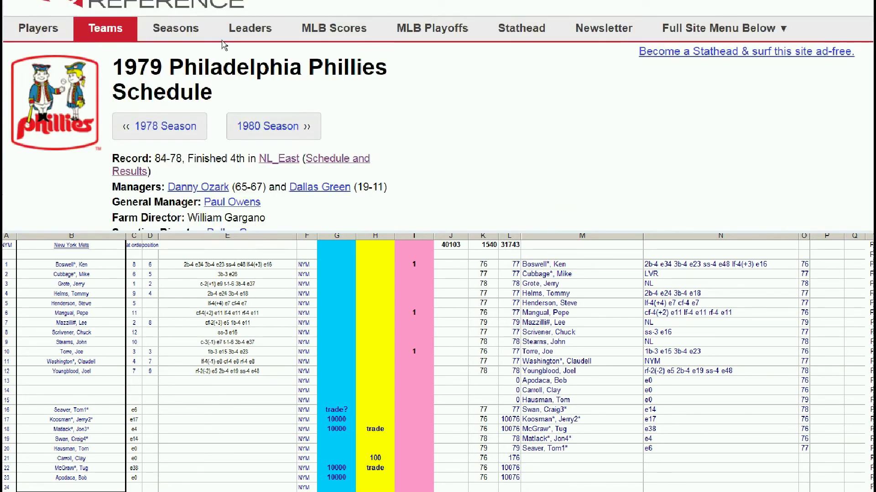
pyautogui.click(266, 127)
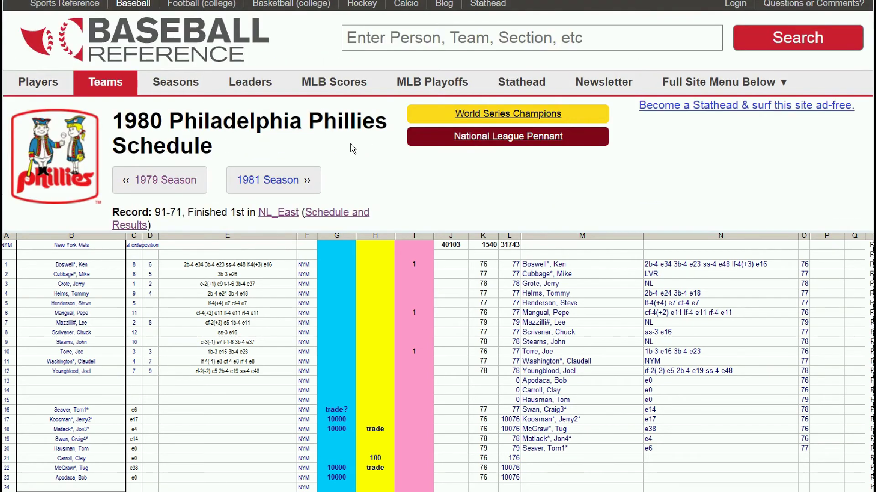
pyautogui.scroll(-15, 353, 148)
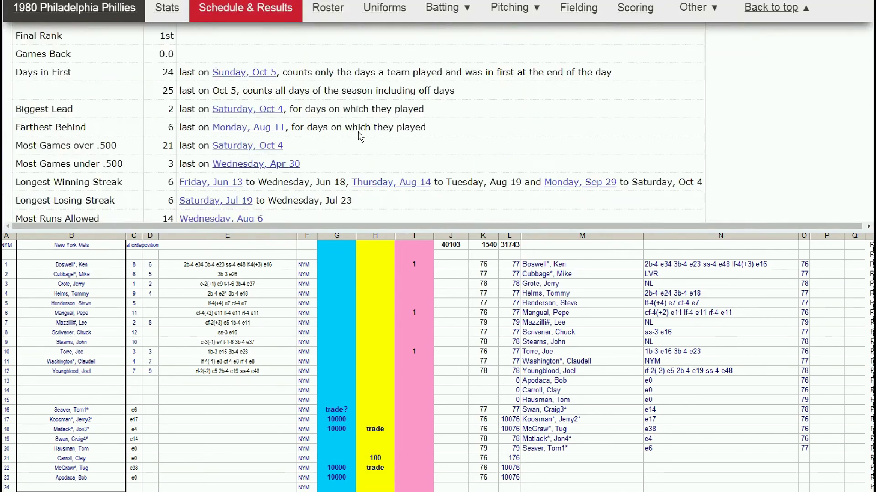
pyautogui.scroll(-15, 361, 136)
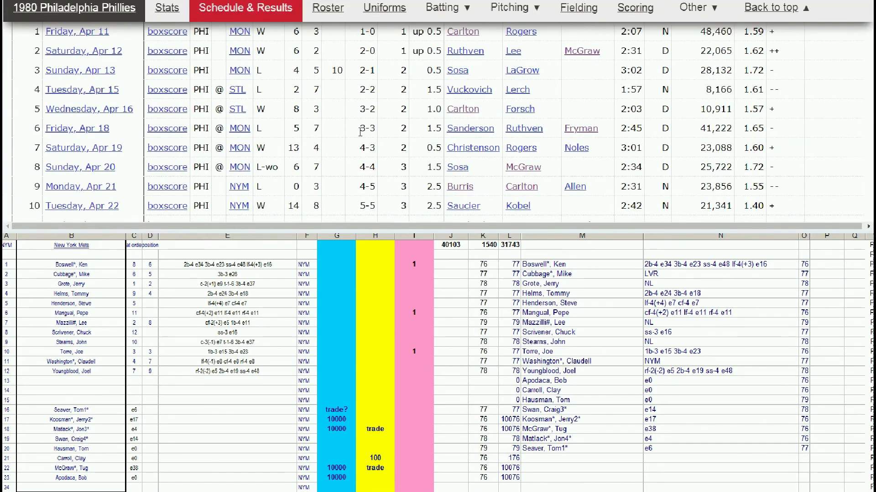
# Open the 1980 Philadelphia Phillies statistics page from the schedule and examine its Top 12 Players
pyautogui.scroll(20, 360, 133)
pyautogui.scroll(6, 361, 136)
pyautogui.scroll(-3, 360, 131)
pyautogui.scroll(5, 362, 127)
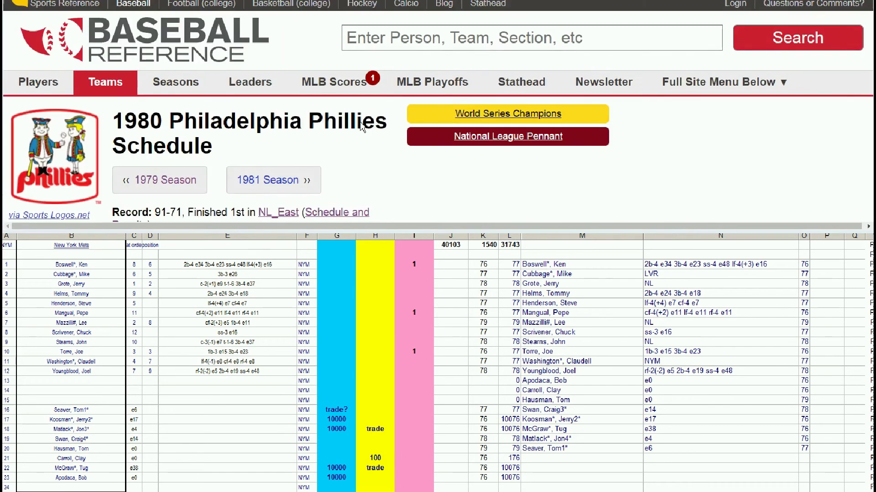
pyautogui.scroll(-5, 214, 132)
pyautogui.click(106, 194)
pyautogui.scroll(-10, 440, 159)
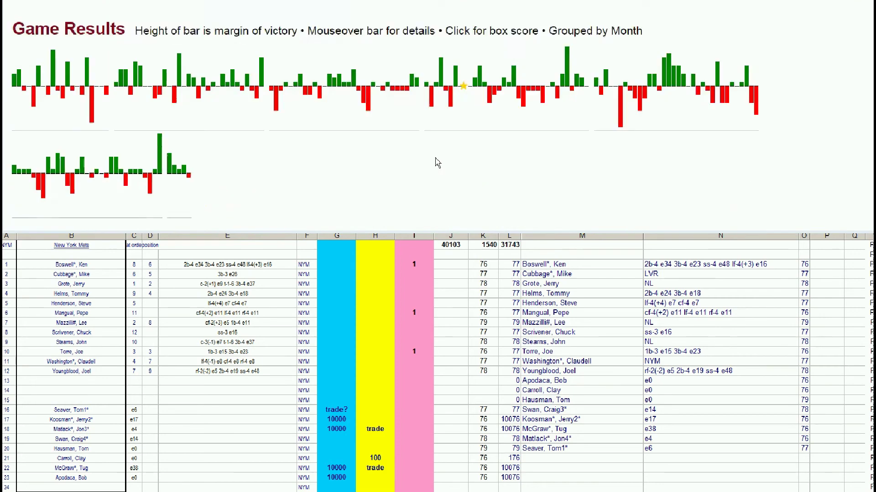
pyautogui.scroll(-1, 435, 160)
pyautogui.scroll(5, 319, 165)
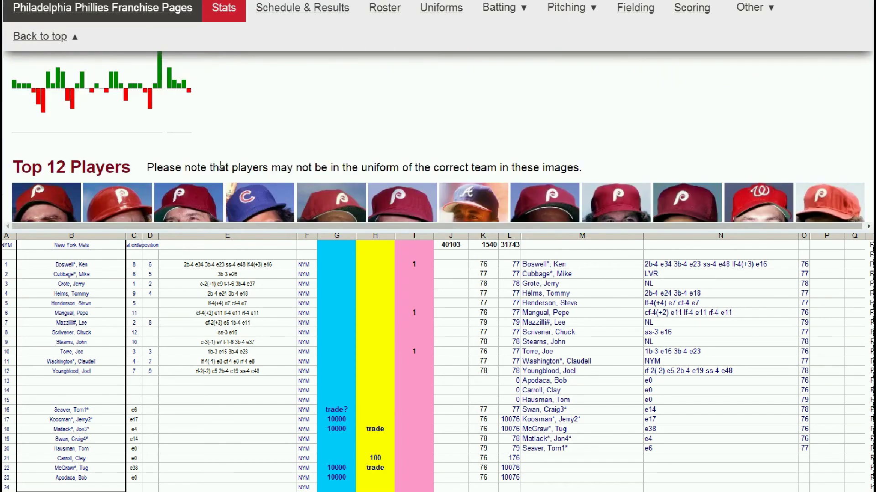
pyautogui.scroll(-1, 221, 164)
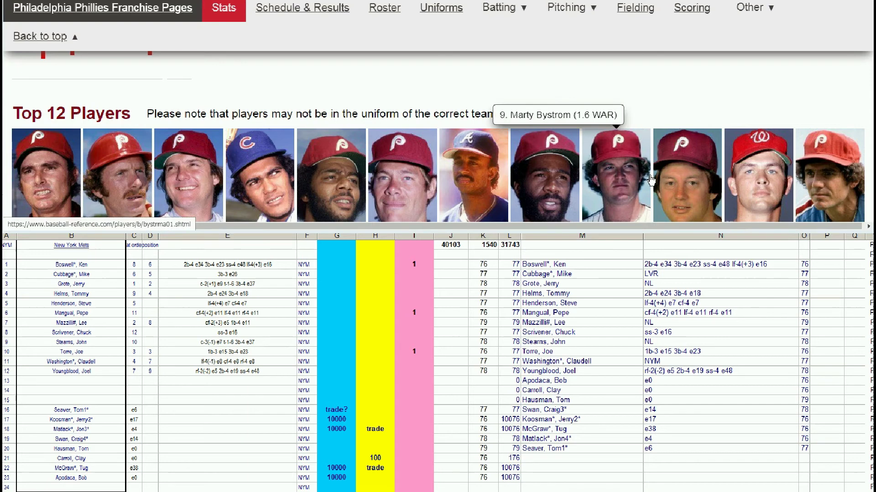
# Advance through the following Phillies seasons to the 1983 statistics page and examine its Top 12 Players
pyautogui.scroll(3, 652, 179)
pyautogui.scroll(10, 651, 179)
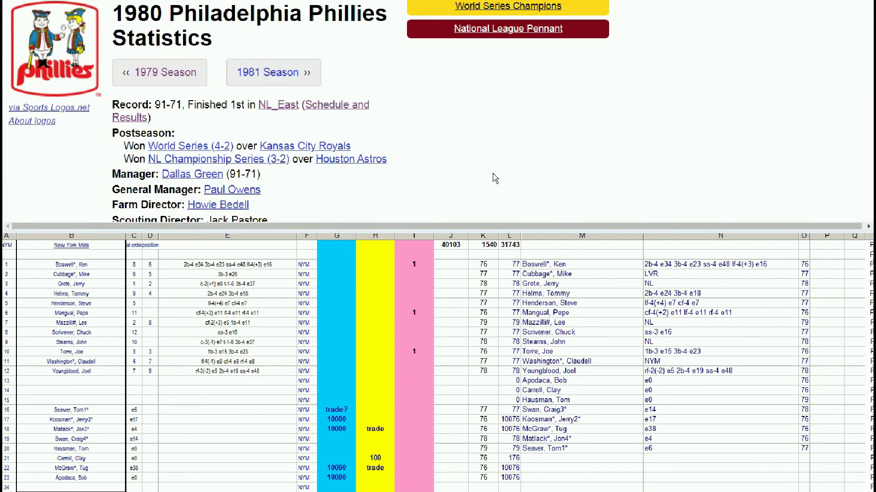
pyautogui.click(292, 73)
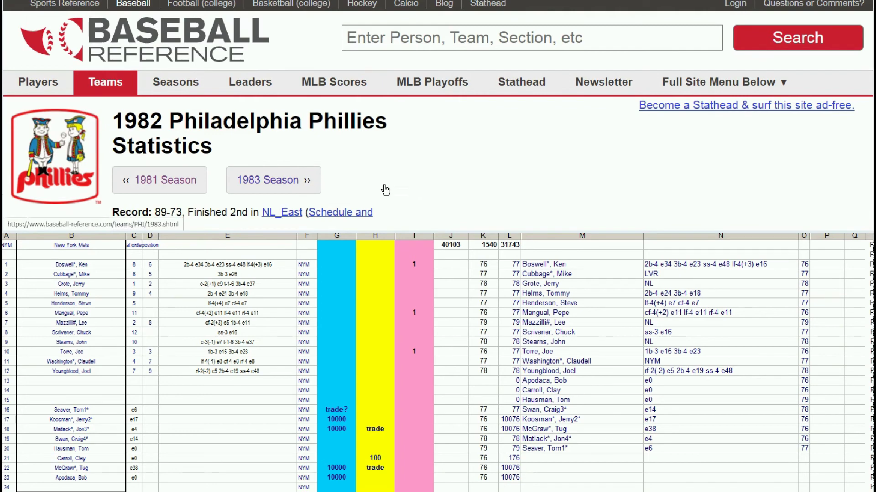
pyautogui.click(310, 183)
pyautogui.scroll(-8, 479, 191)
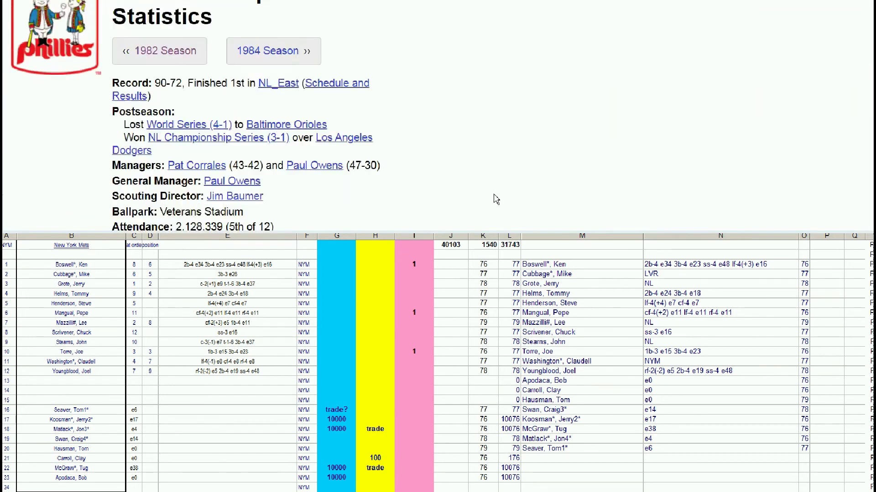
pyautogui.scroll(-5, 497, 194)
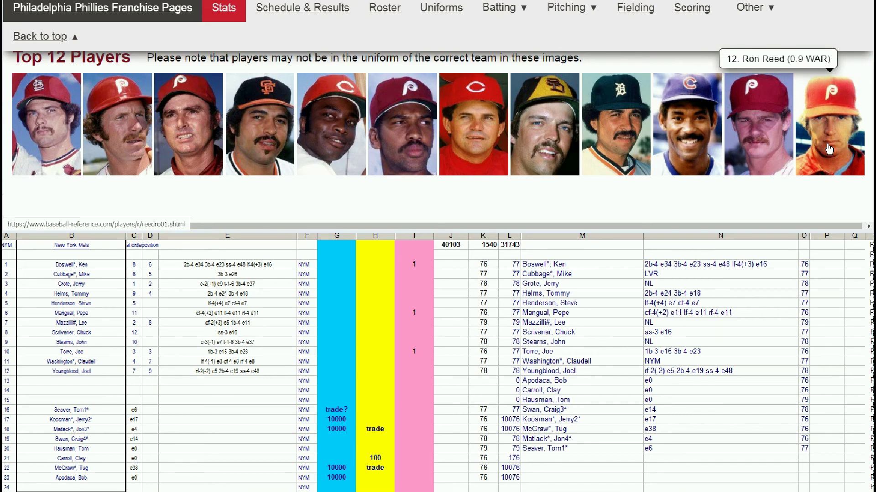
pyautogui.scroll(-5, 654, 175)
pyautogui.scroll(10, 633, 171)
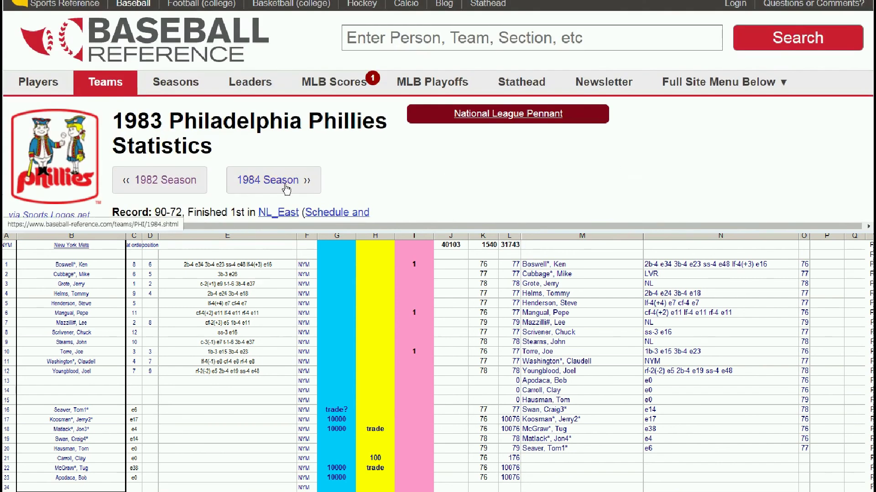
# Switch to the Excel sheet and select the blue column G cell in row 7 of the New York Mets roster
pyautogui.click(334, 359)
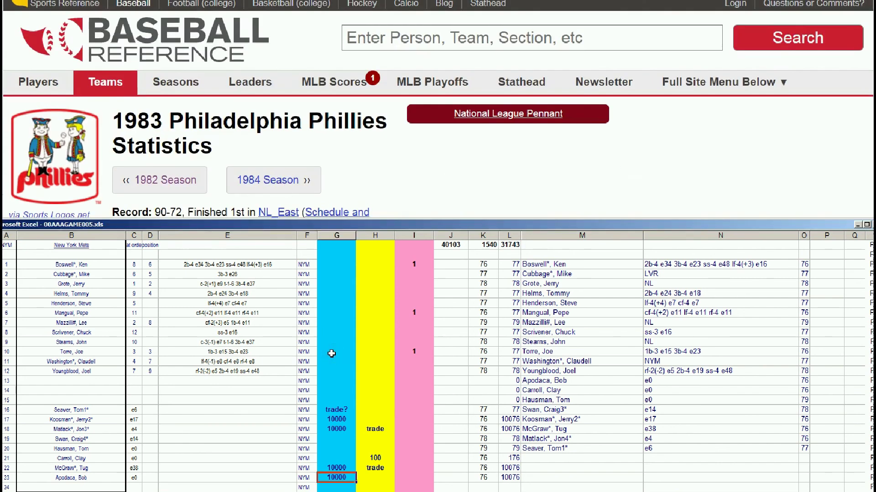
pyautogui.click(335, 322)
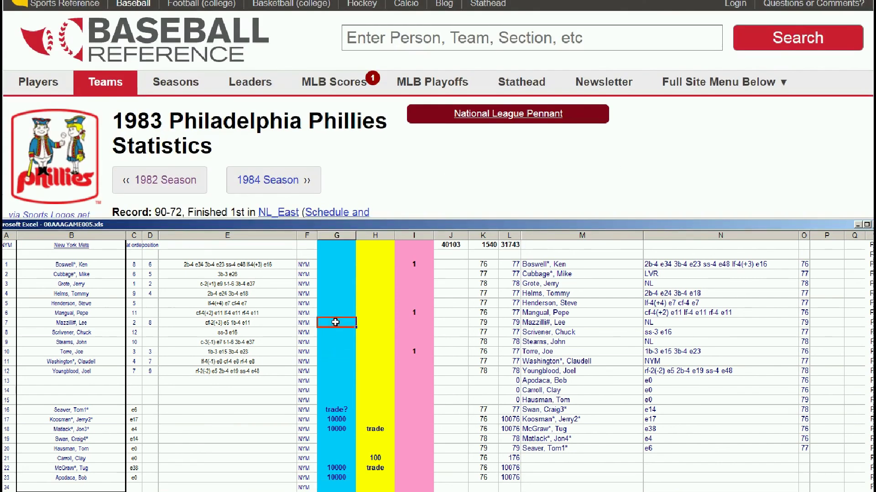